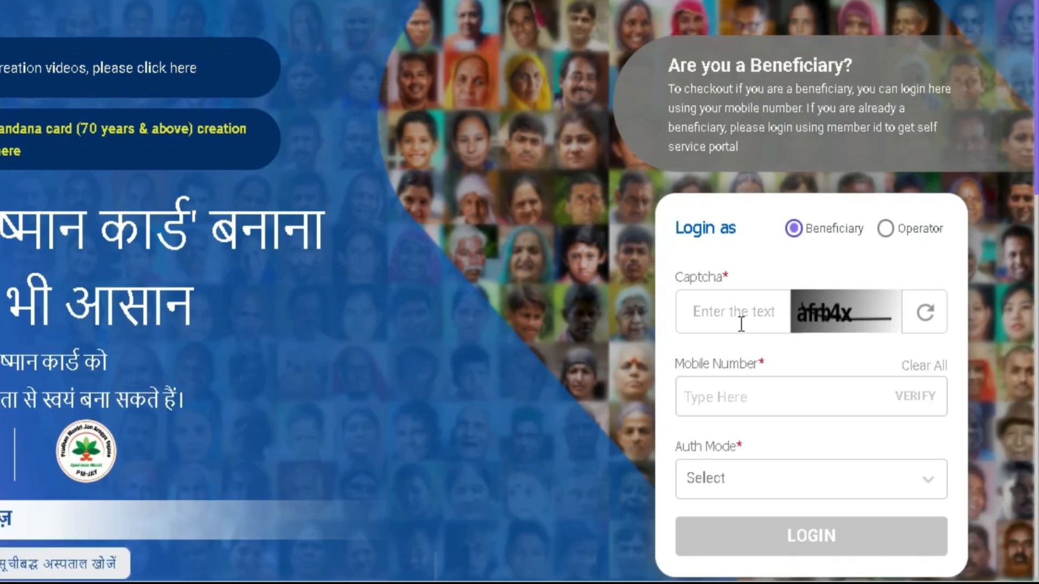
Step: Enter the captcha and the beneficiary's mobile number, then request a login OTP
{"action": "type", "text": "afrb4x"}
{"action": "left_click", "coordinate": [765, 394]}
{"action": "scroll", "coordinate": [764, 394], "scroll_direction": "down", "scroll_amount": 2}
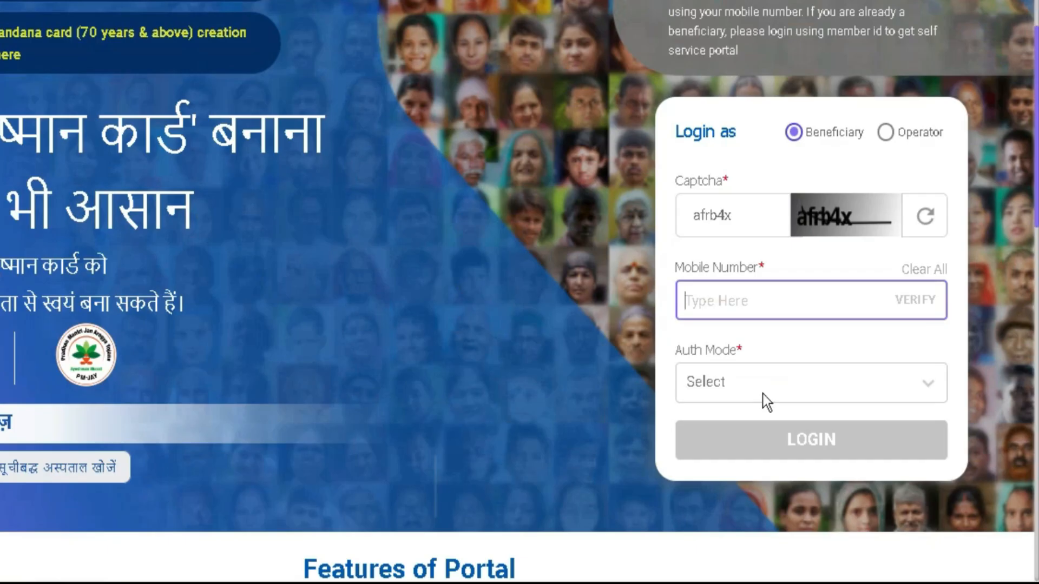
{"action": "type", "text": "98"}
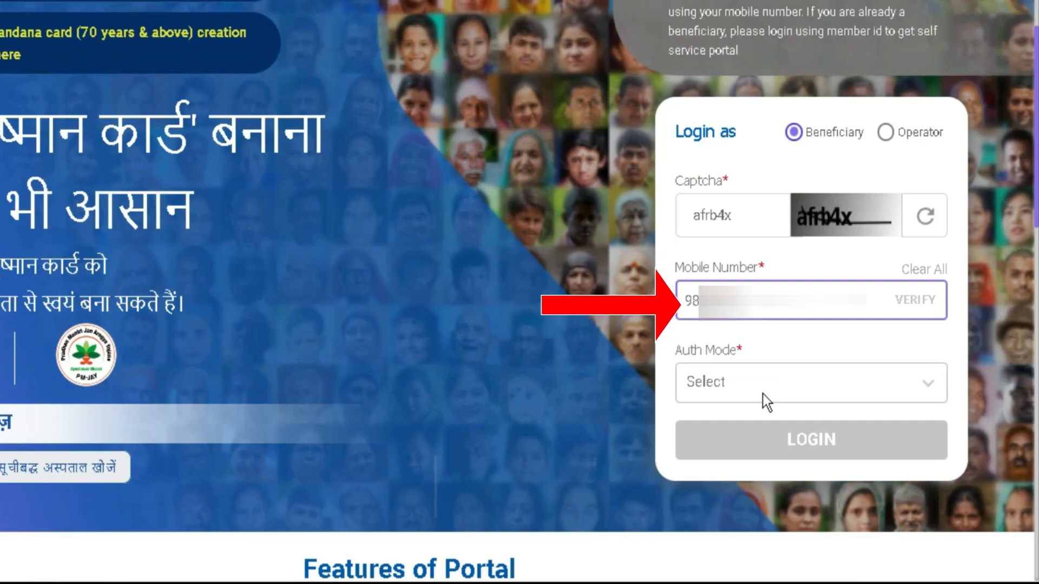
{"action": "type", "text": "?"}
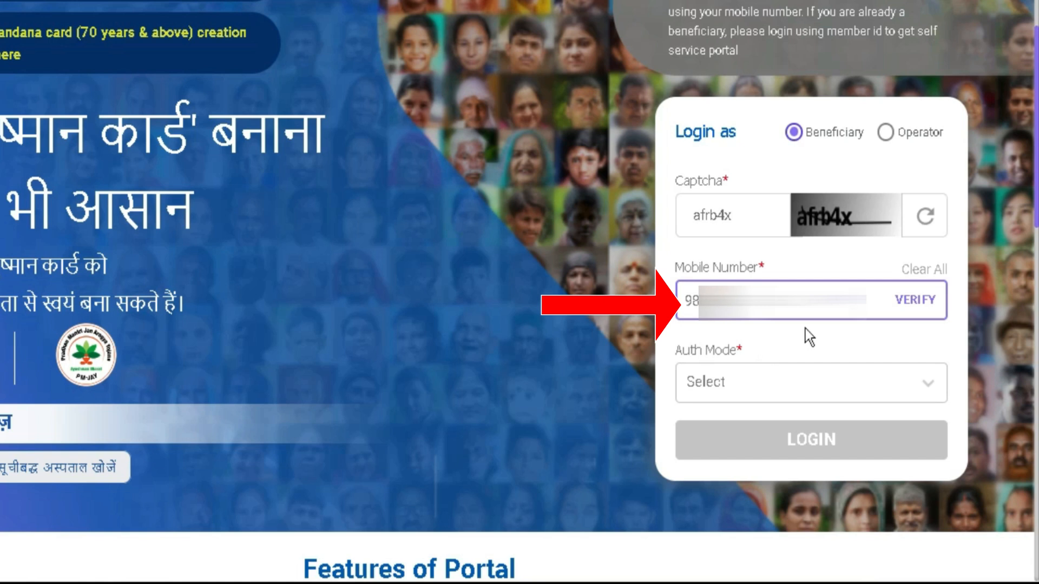
{"action": "left_click", "coordinate": [923, 301]}
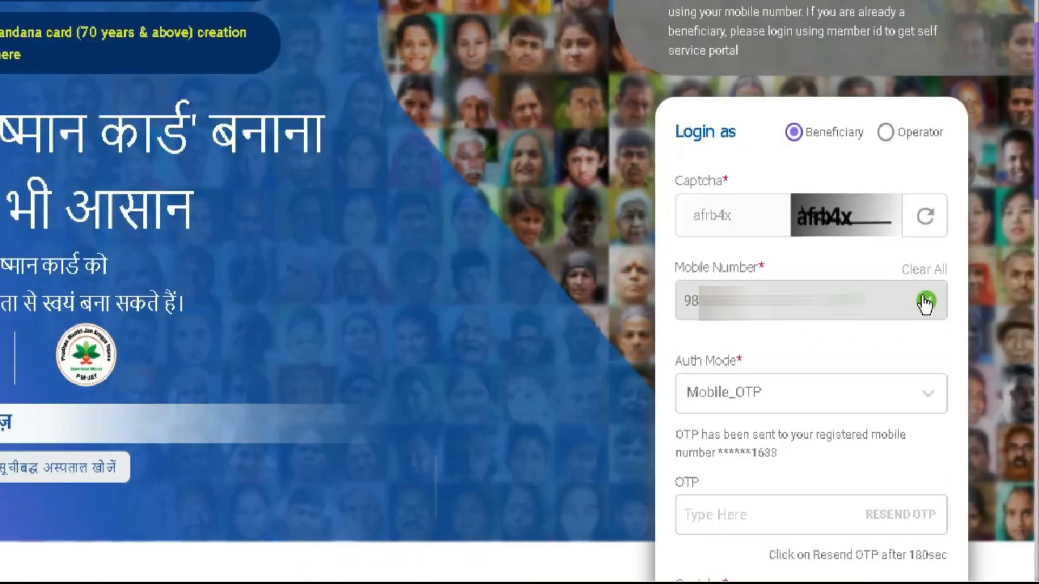
Step: Enter the received OTP and the second captcha to log in
{"action": "scroll", "coordinate": [865, 314], "scroll_direction": "down", "scroll_amount": 3}
{"action": "left_click", "coordinate": [783, 321]}
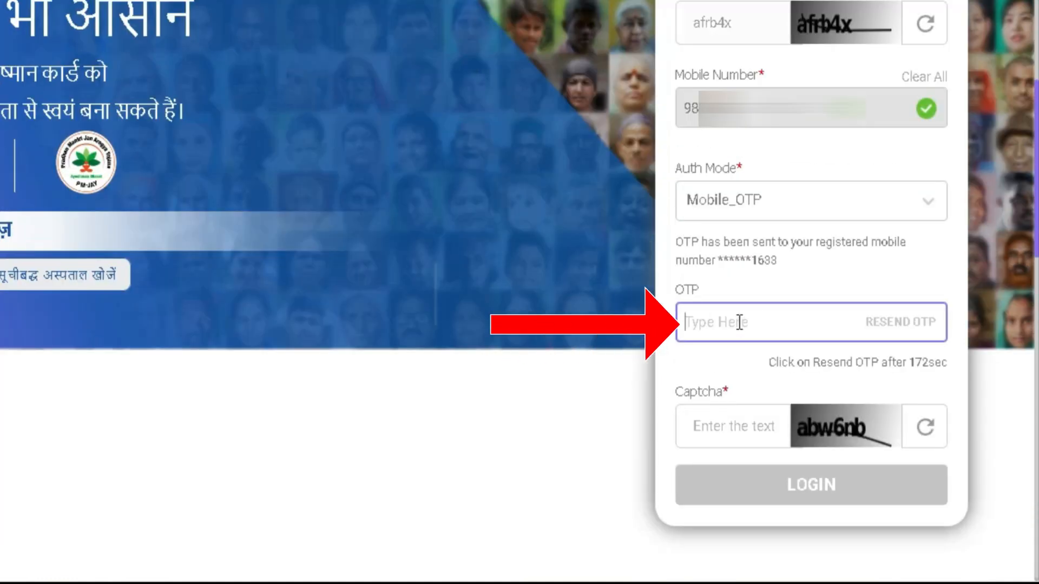
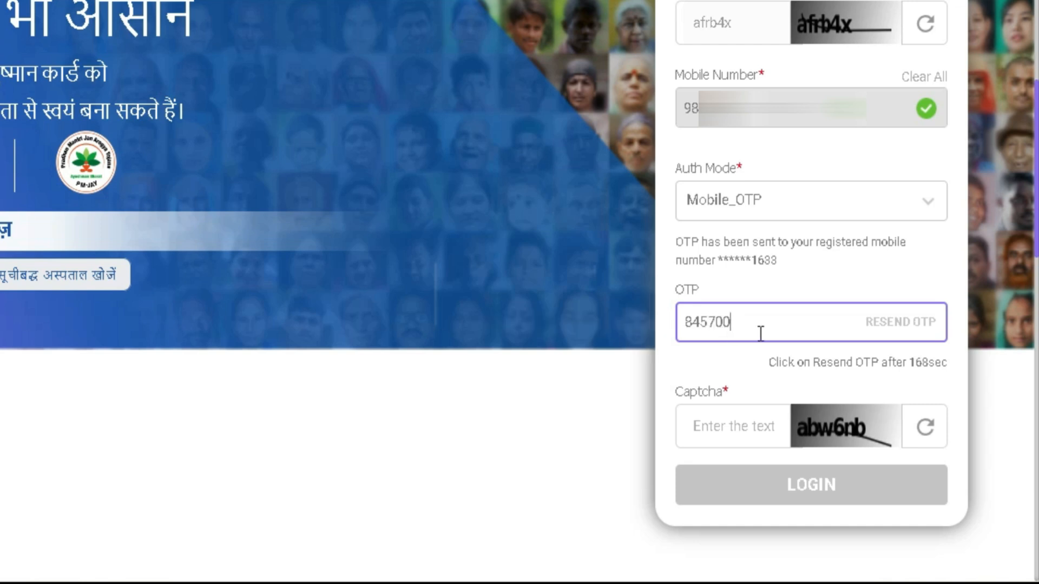
{"action": "left_click", "coordinate": [737, 428]}
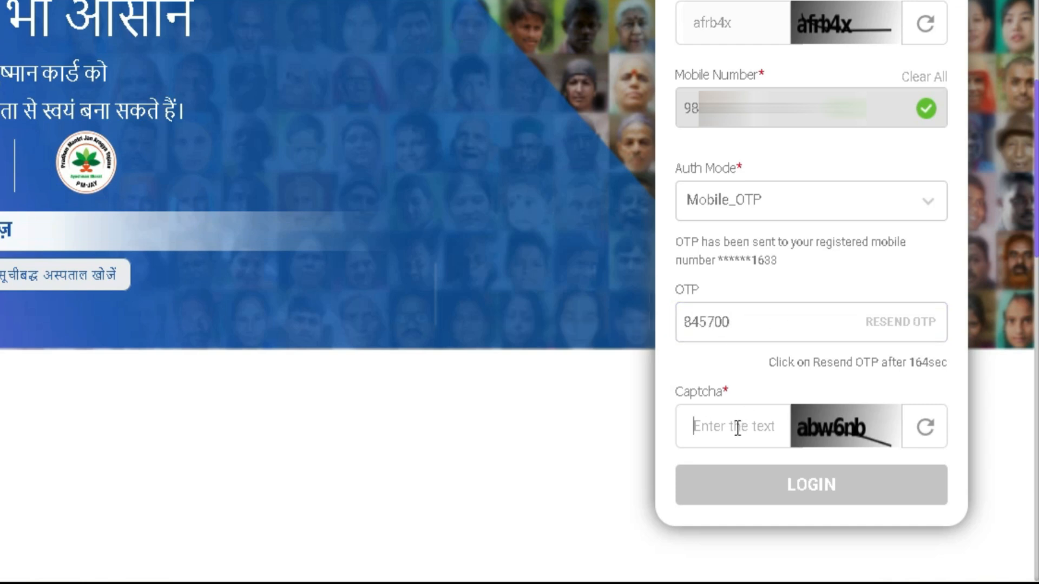
{"action": "type", "text": "abw6nb"}
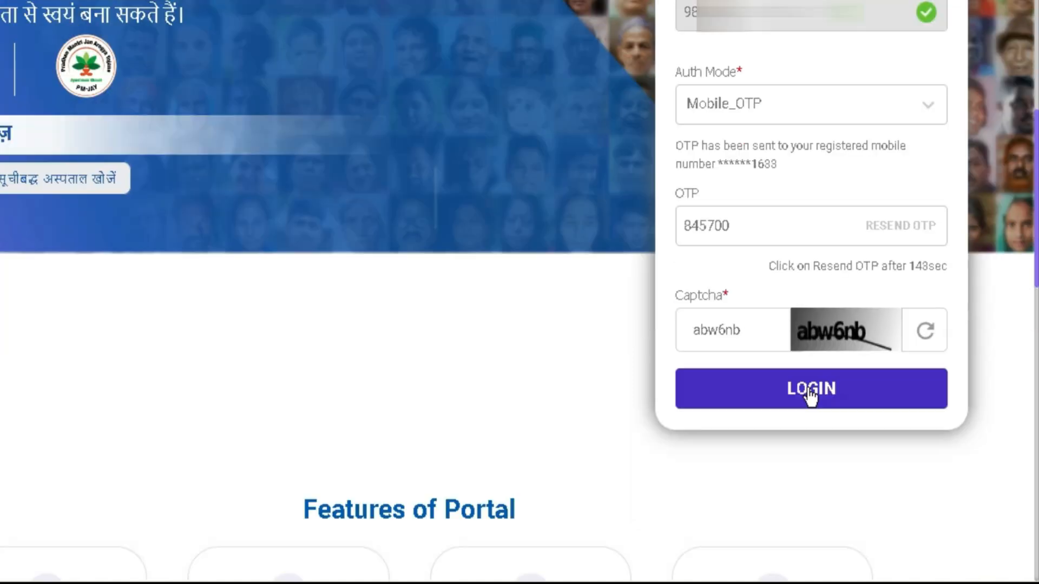
{"action": "left_click", "coordinate": [808, 485]}
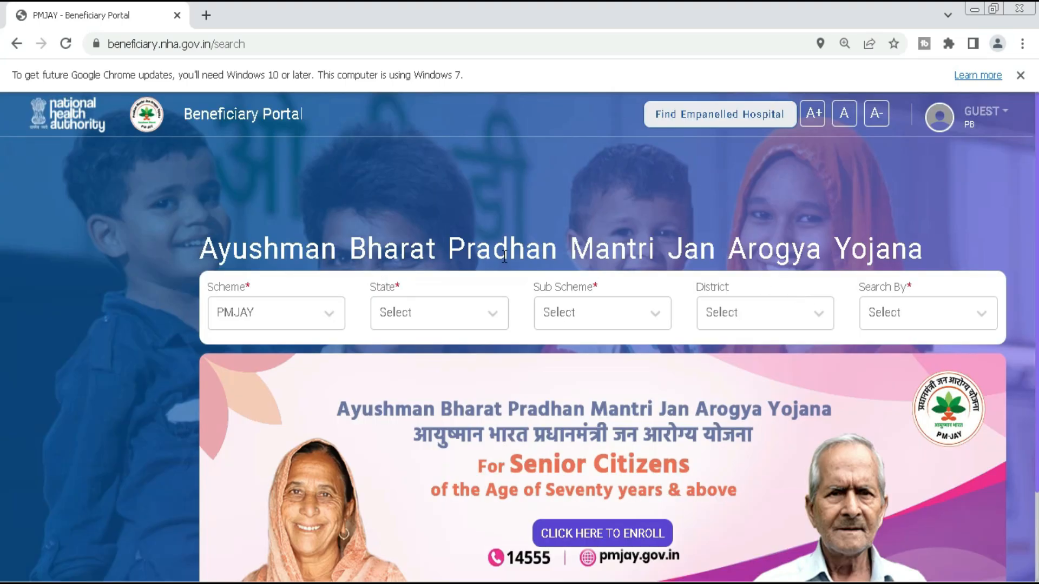
Step: Start the Ayushman Vay Vandana enrollment for senior citizens aged 70 and above
{"action": "scroll", "coordinate": [757, 255], "scroll_direction": "down", "scroll_amount": 2}
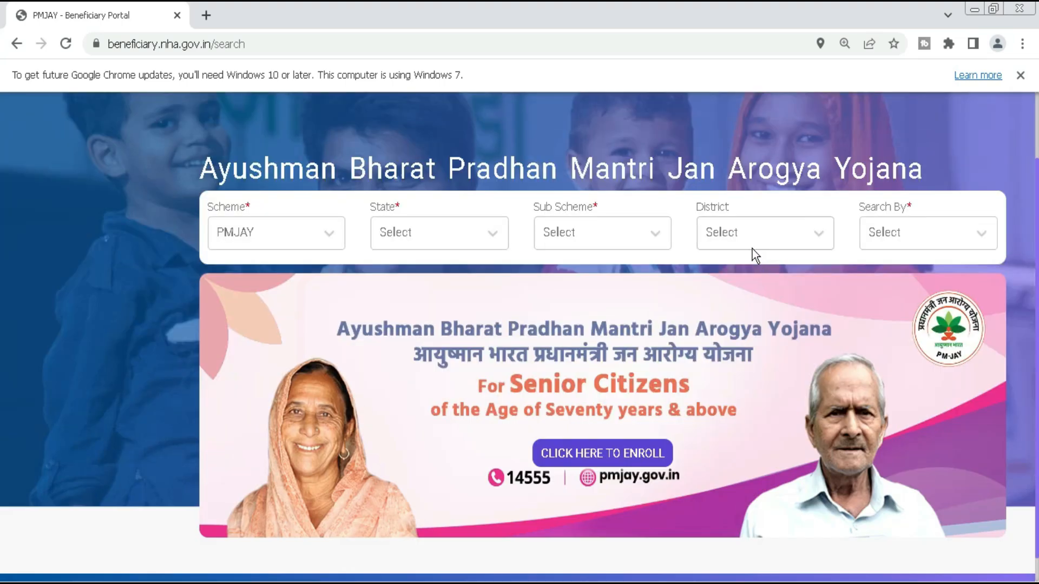
{"action": "scroll", "coordinate": [752, 248], "scroll_direction": "down", "scroll_amount": 1}
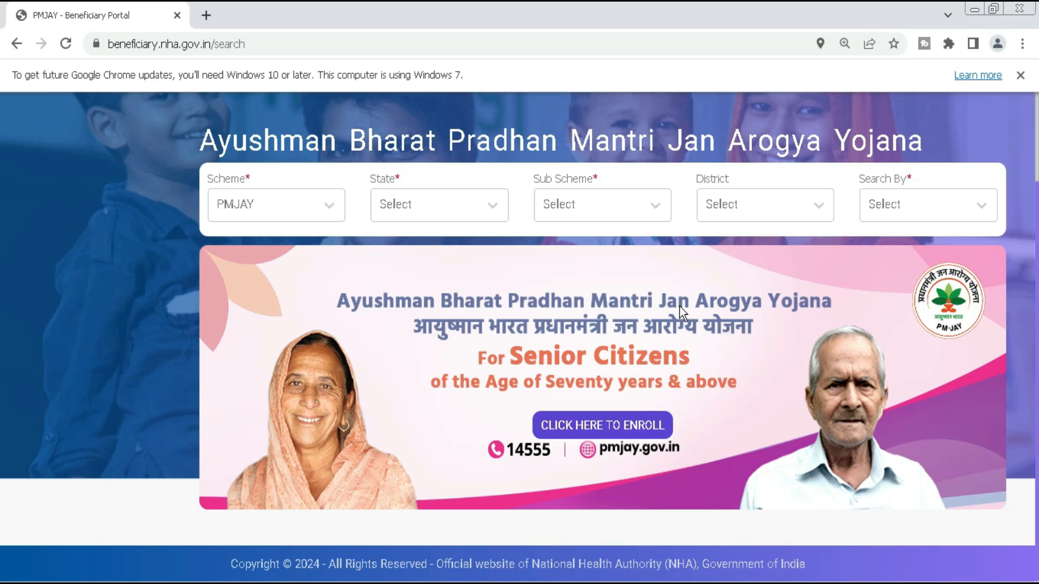
{"action": "left_click", "coordinate": [603, 427]}
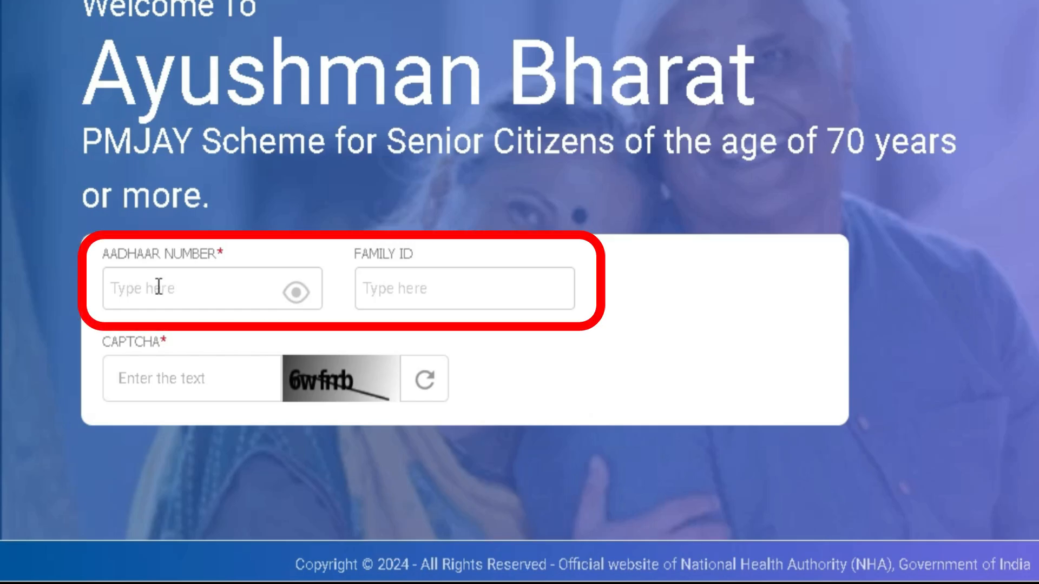
Step: Search by the member's Aadhaar number and captcha, then begin a fresh enrollment
{"action": "left_click", "coordinate": [124, 349]}
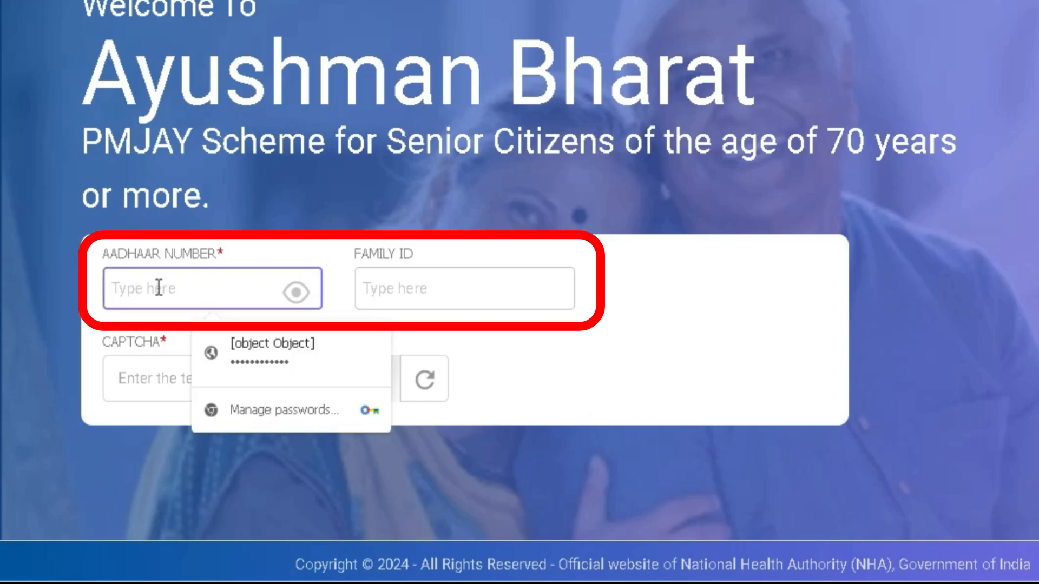
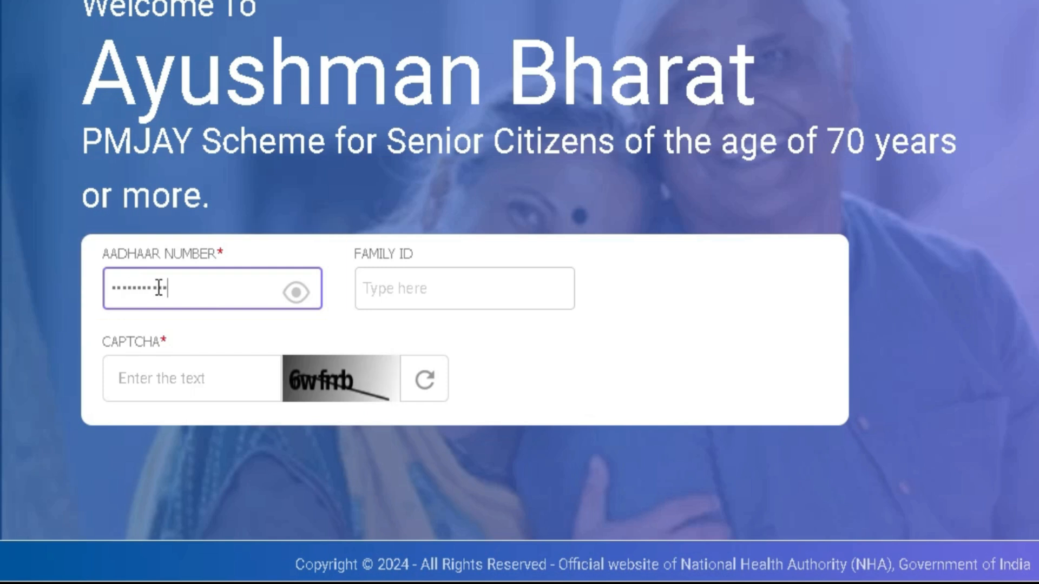
{"action": "left_click", "coordinate": [298, 292]}
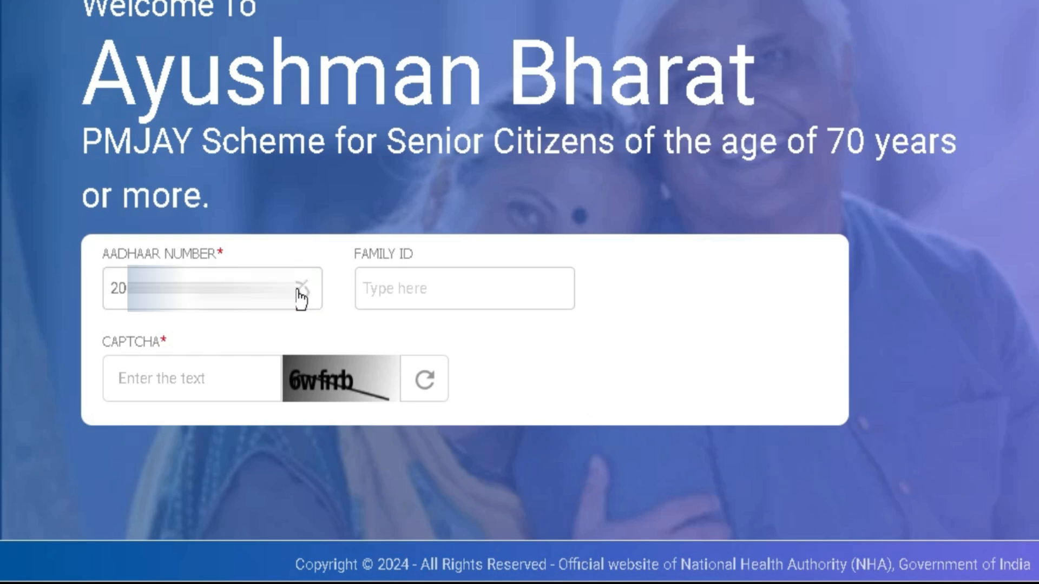
{"action": "left_click", "coordinate": [301, 292]}
{"action": "left_click", "coordinate": [181, 381]}
{"action": "type", "text": "6wf"}
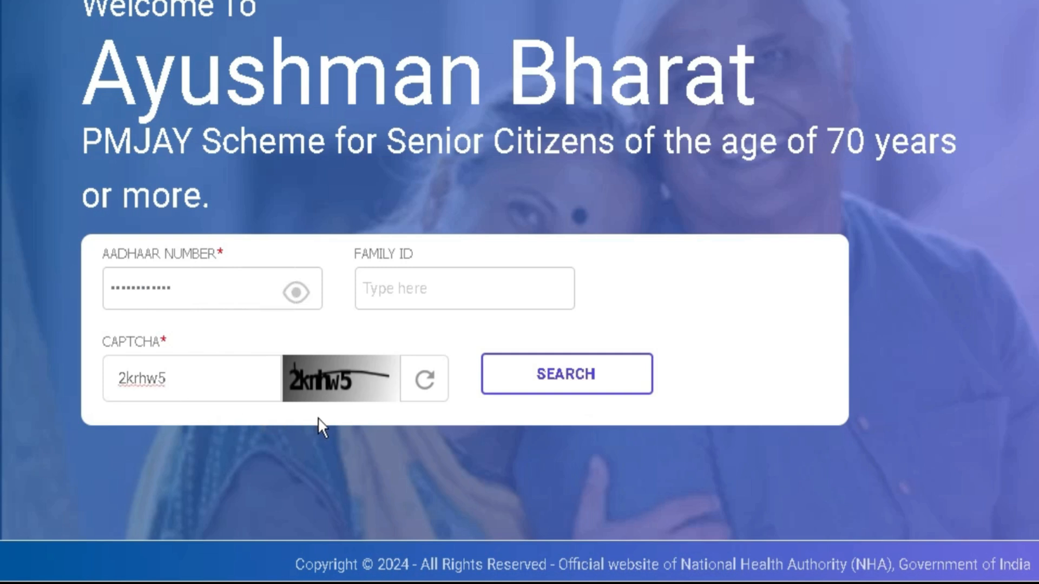
{"action": "left_click", "coordinate": [578, 384]}
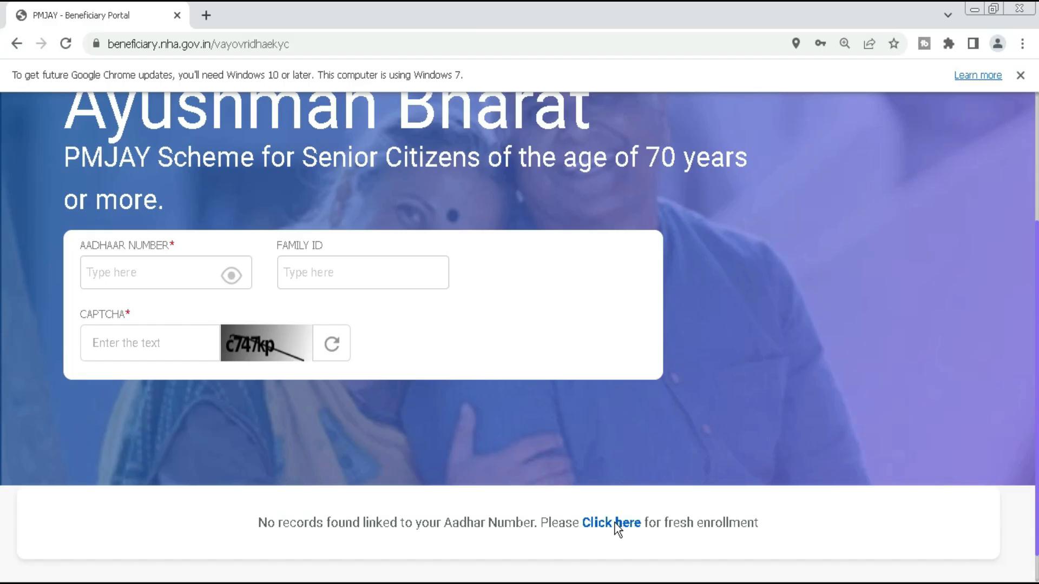
{"action": "left_click", "coordinate": [788, 506]}
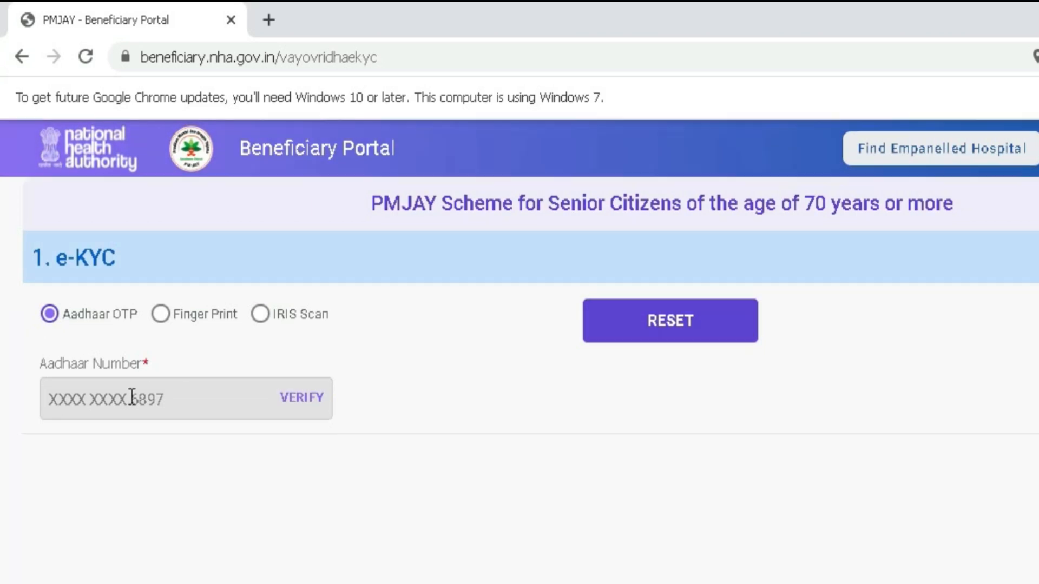
Step: Verify the Aadhaar number and allow consent to create or link an ABHA with PMJAY
{"action": "left_click", "coordinate": [305, 402]}
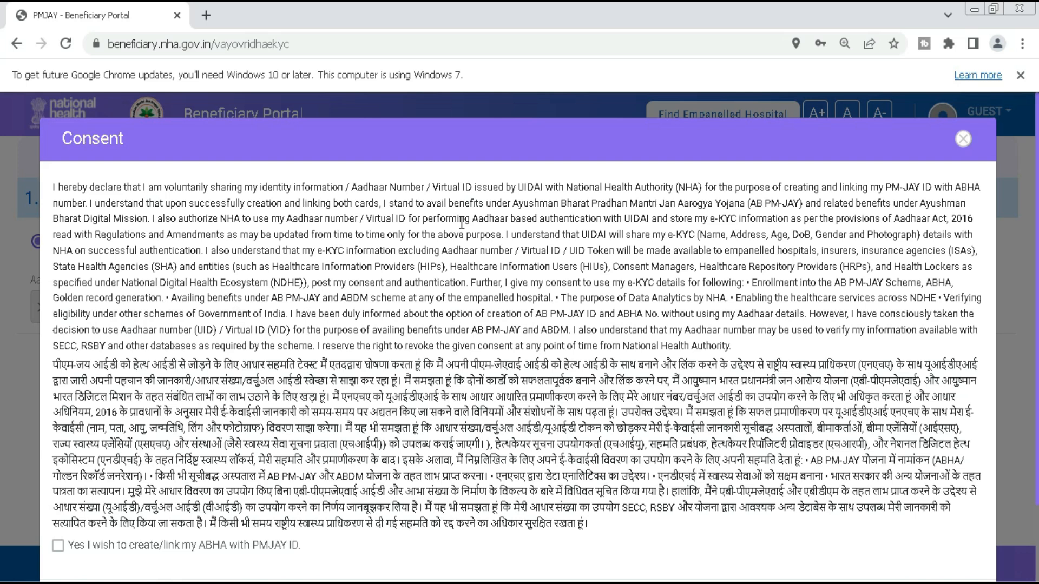
{"action": "scroll", "coordinate": [394, 220], "scroll_direction": "down", "scroll_amount": 2}
{"action": "scroll", "coordinate": [395, 221], "scroll_direction": "down", "scroll_amount": 1}
{"action": "scroll", "coordinate": [394, 221], "scroll_direction": "up", "scroll_amount": 2}
{"action": "scroll", "coordinate": [395, 221], "scroll_direction": "down", "scroll_amount": 2}
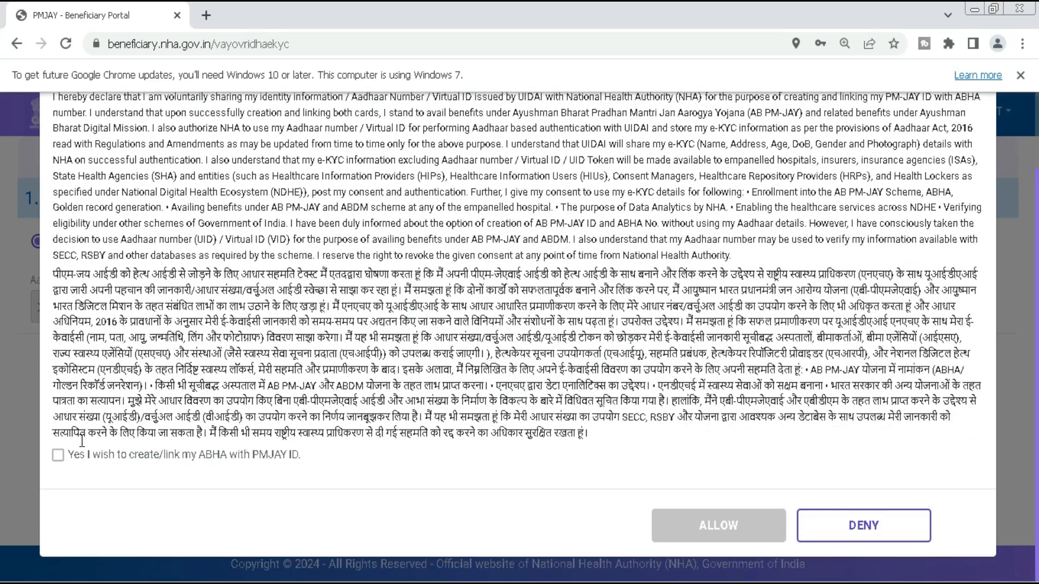
{"action": "left_click", "coordinate": [58, 458]}
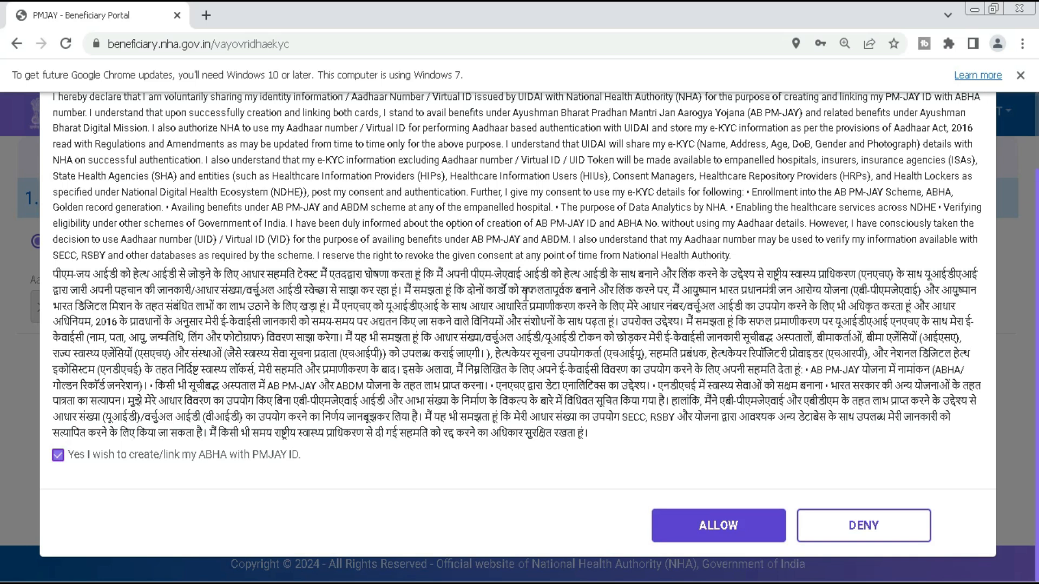
{"action": "left_click", "coordinate": [730, 525]}
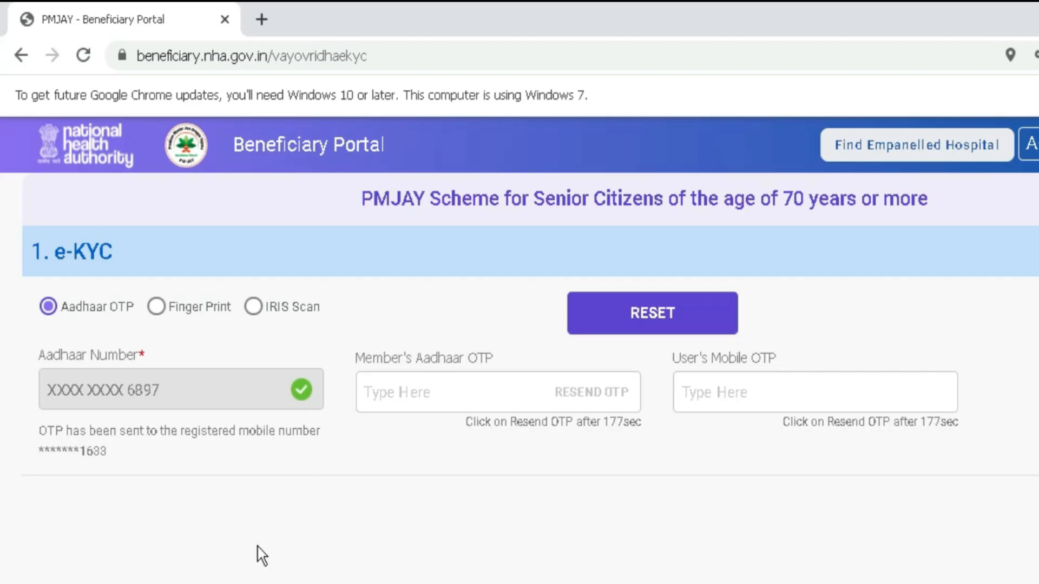
Step: Enter the member's Aadhaar OTP and the mobile OTP to complete e-KYC
{"action": "left_click", "coordinate": [295, 304]}
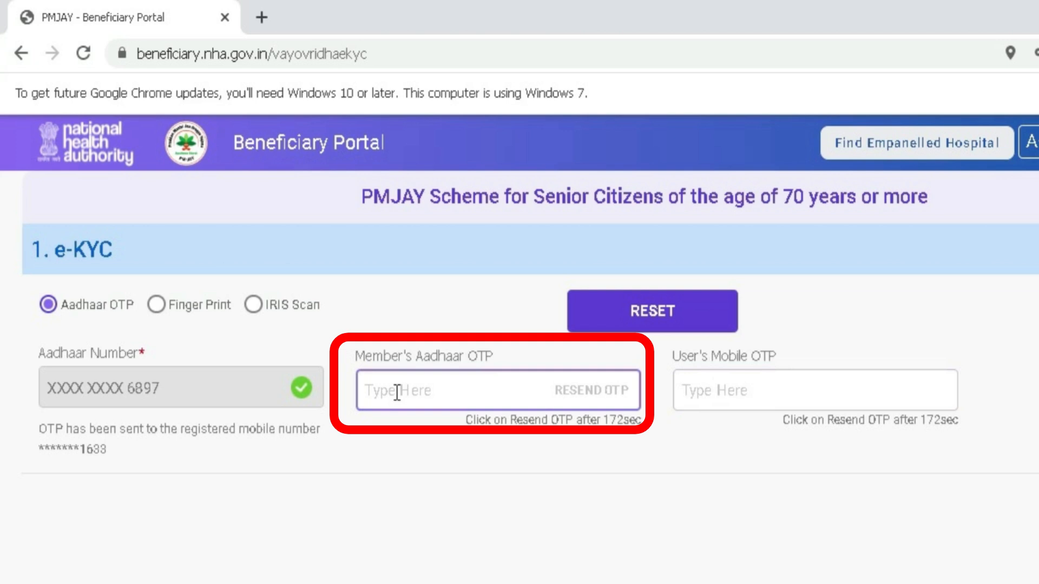
{"action": "left_click", "coordinate": [753, 383]}
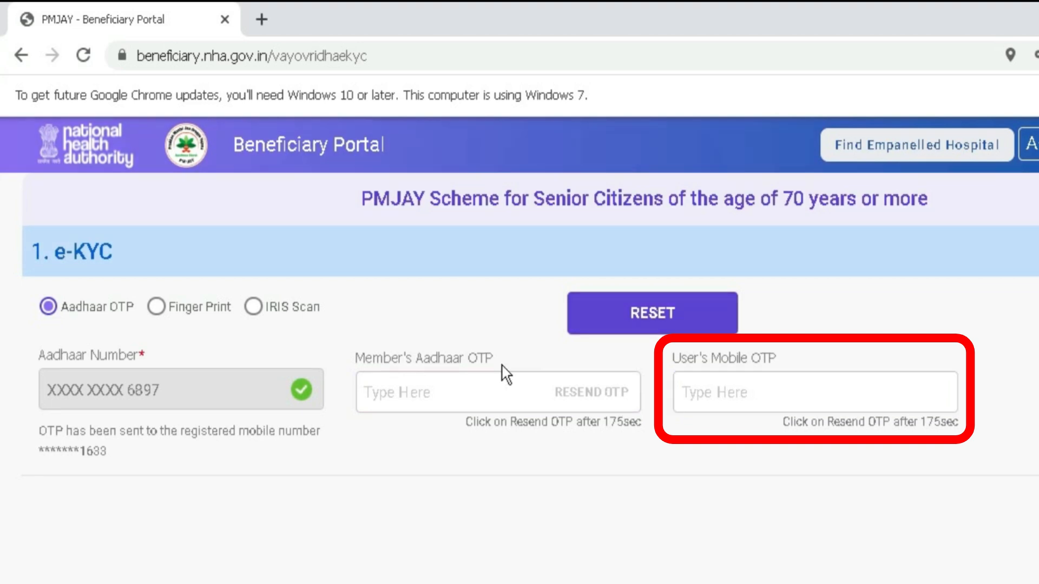
{"action": "left_click", "coordinate": [742, 379]}
{"action": "left_click", "coordinate": [397, 393]}
{"action": "left_click", "coordinate": [698, 396]}
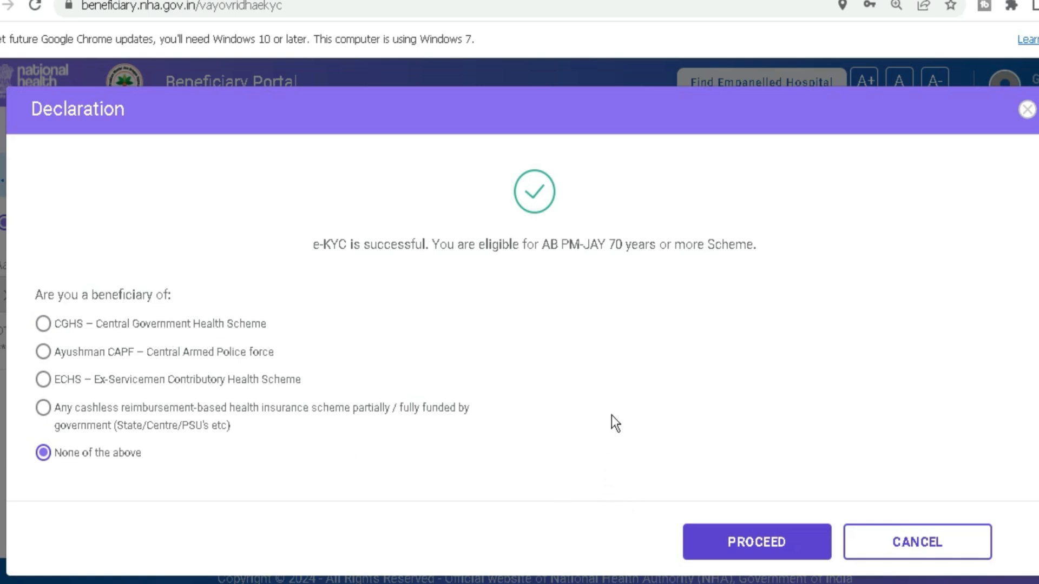
Step: Accept the declaration and review the fetched e-KYC details down to the Photograph panel
{"action": "left_click", "coordinate": [754, 541]}
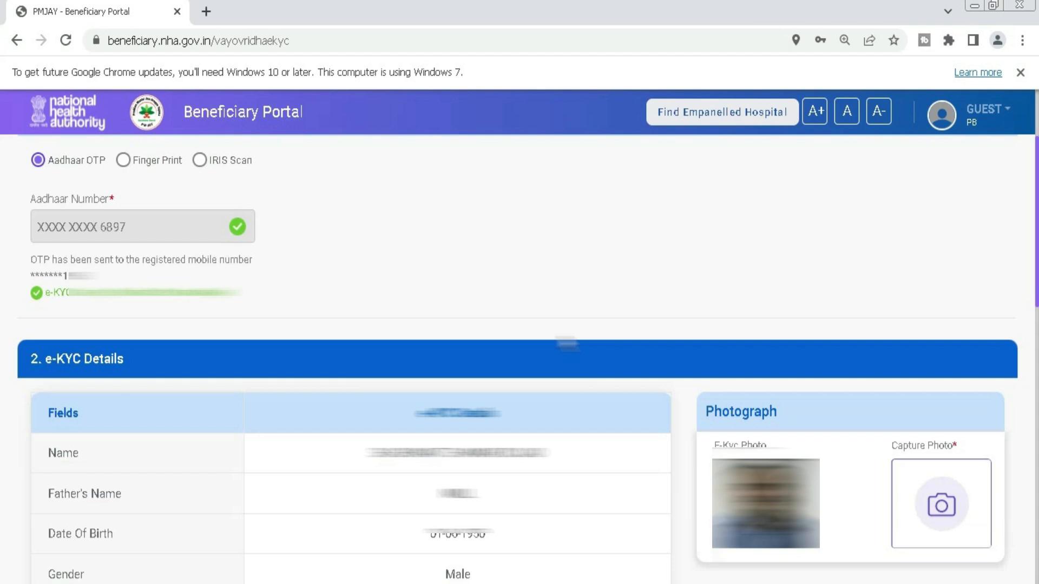
{"action": "scroll", "coordinate": [567, 344], "scroll_direction": "down", "scroll_amount": 3}
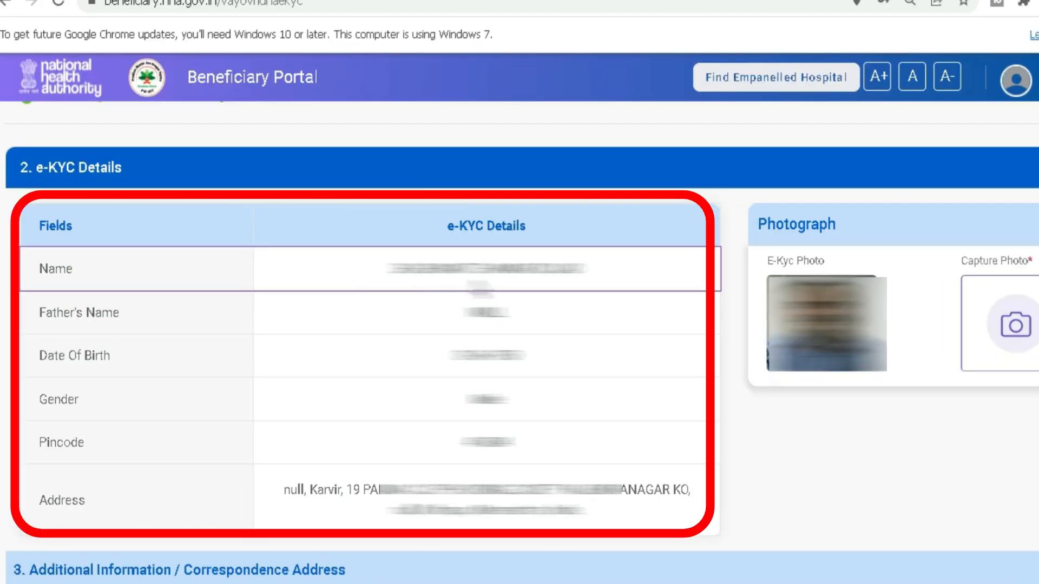
{"action": "scroll", "coordinate": [530, 298], "scroll_direction": "down", "scroll_amount": 2}
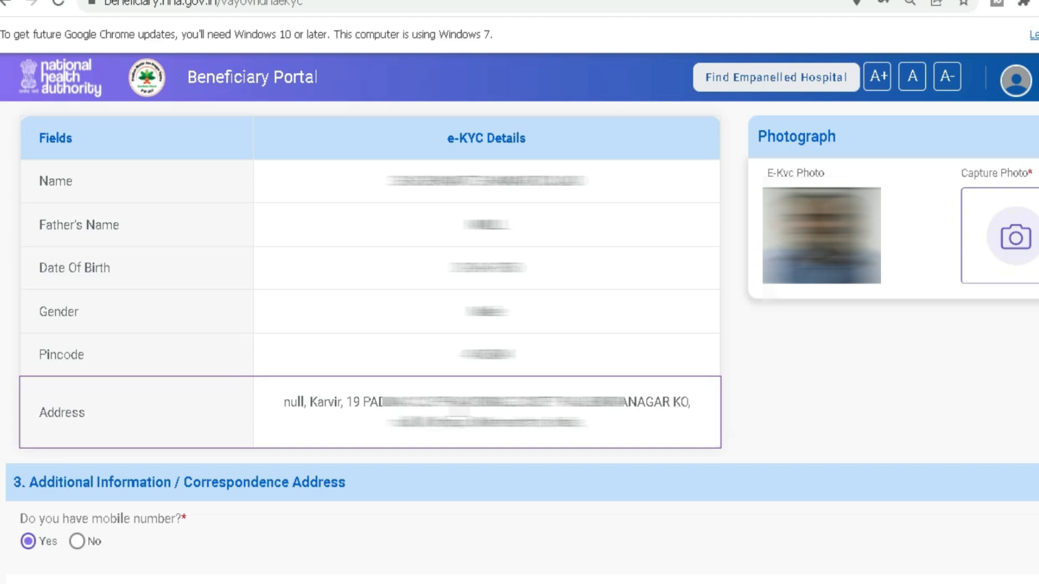
{"action": "scroll", "coordinate": [754, 395], "scroll_direction": "up", "scroll_amount": 3}
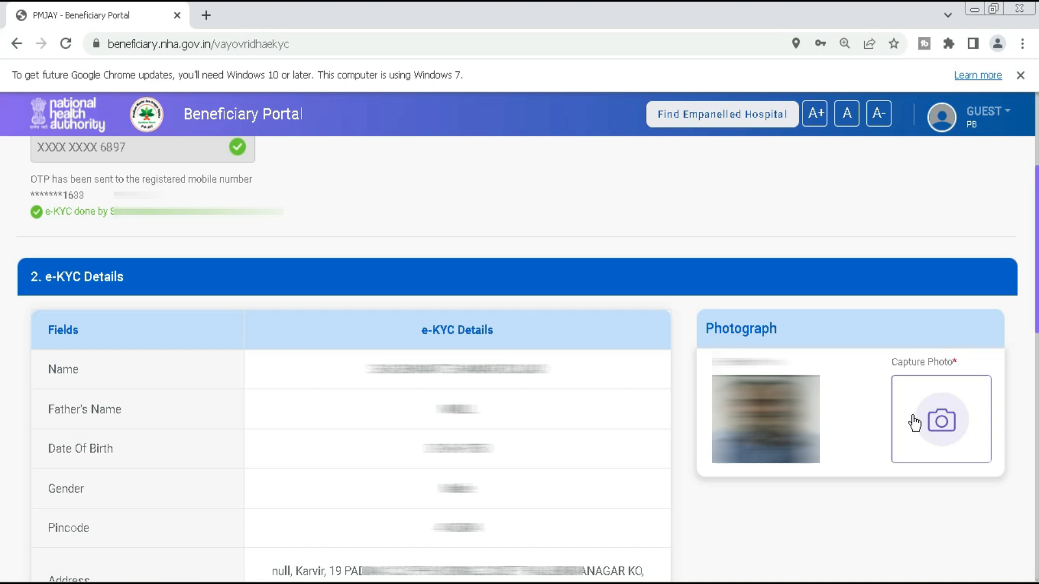
Step: Capture a live camera photo of the beneficiary and accept it
{"action": "left_click", "coordinate": [937, 420]}
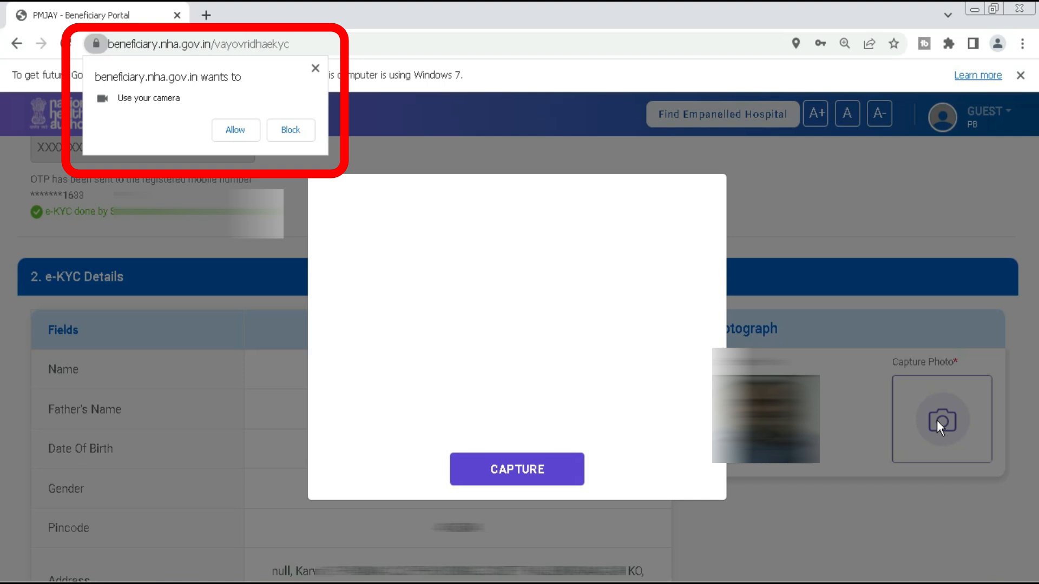
{"action": "left_click", "coordinate": [240, 133]}
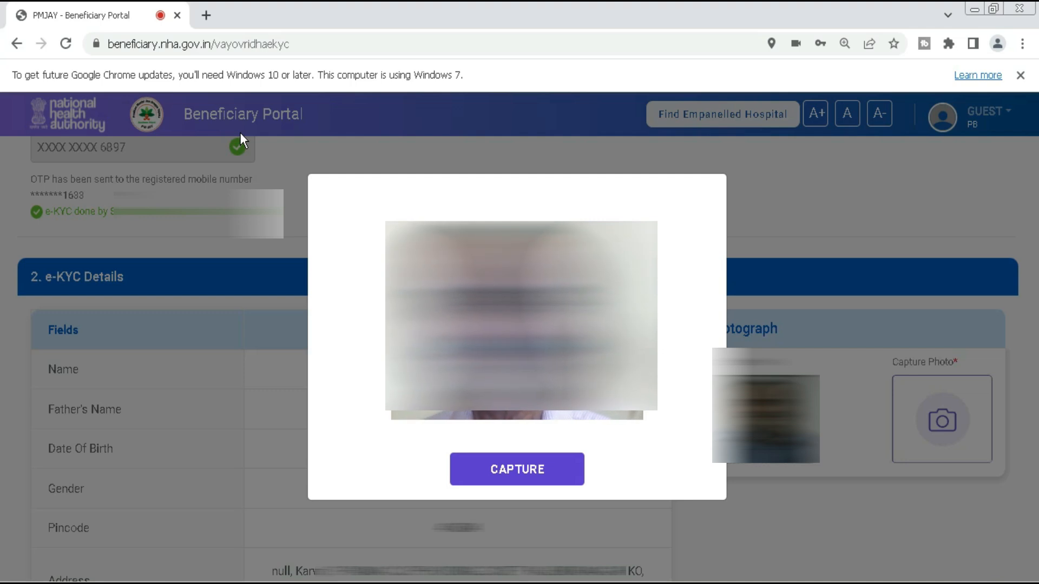
{"action": "left_click", "coordinate": [536, 482]}
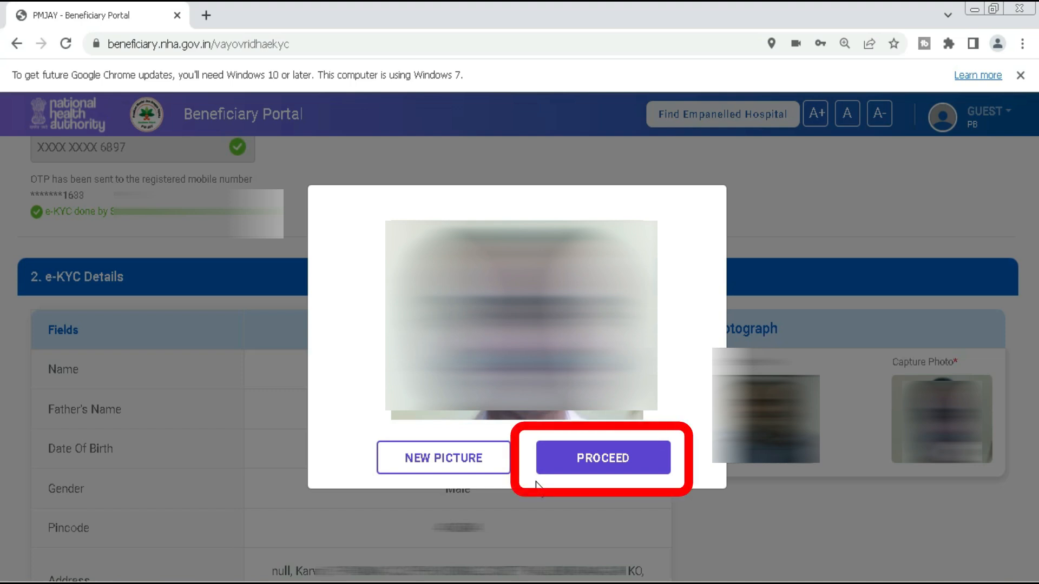
{"action": "left_click", "coordinate": [594, 463]}
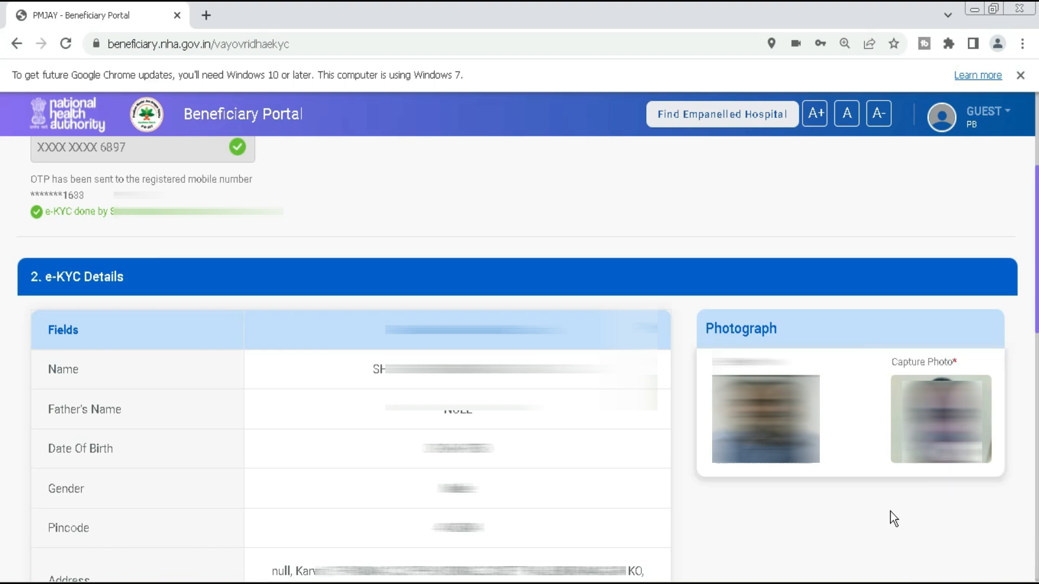
Step: Enter the beneficiary's mobile number in section 3 and verify it with the OTP
{"action": "scroll", "coordinate": [891, 512], "scroll_direction": "down", "scroll_amount": 3}
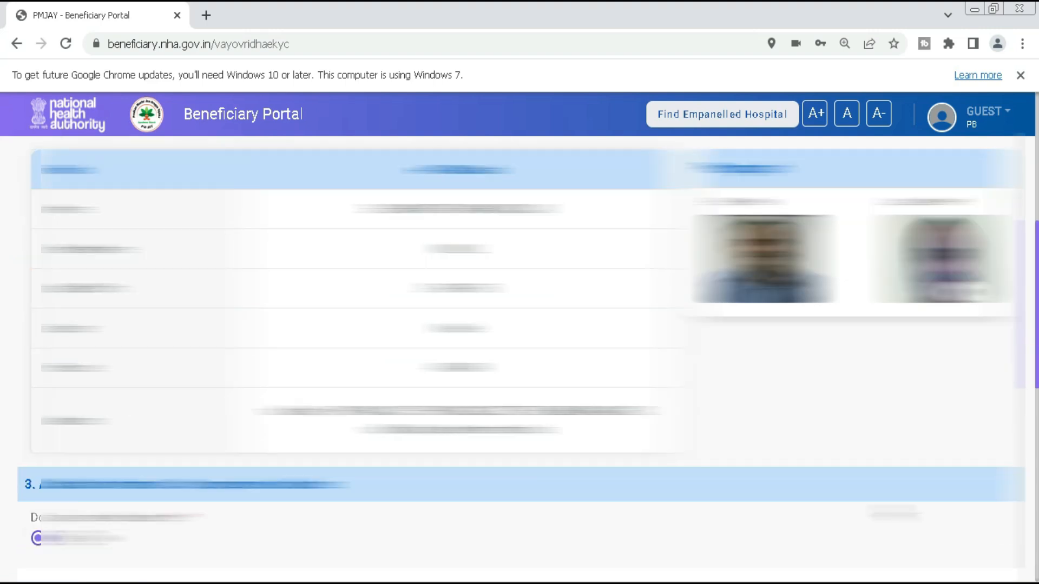
{"action": "scroll", "coordinate": [890, 505], "scroll_direction": "down", "scroll_amount": 3}
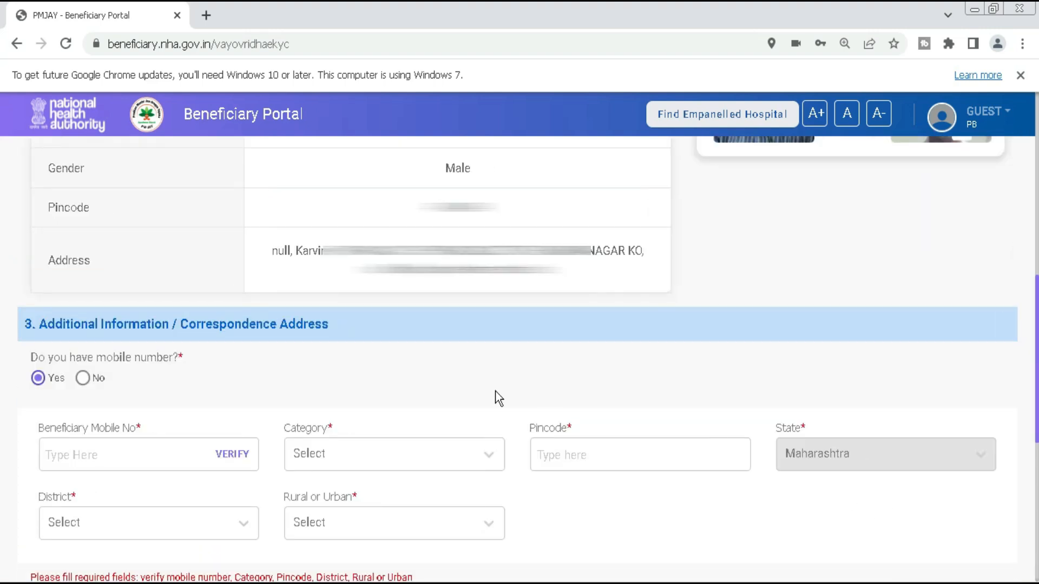
{"action": "scroll", "coordinate": [255, 362], "scroll_direction": "down", "scroll_amount": 1}
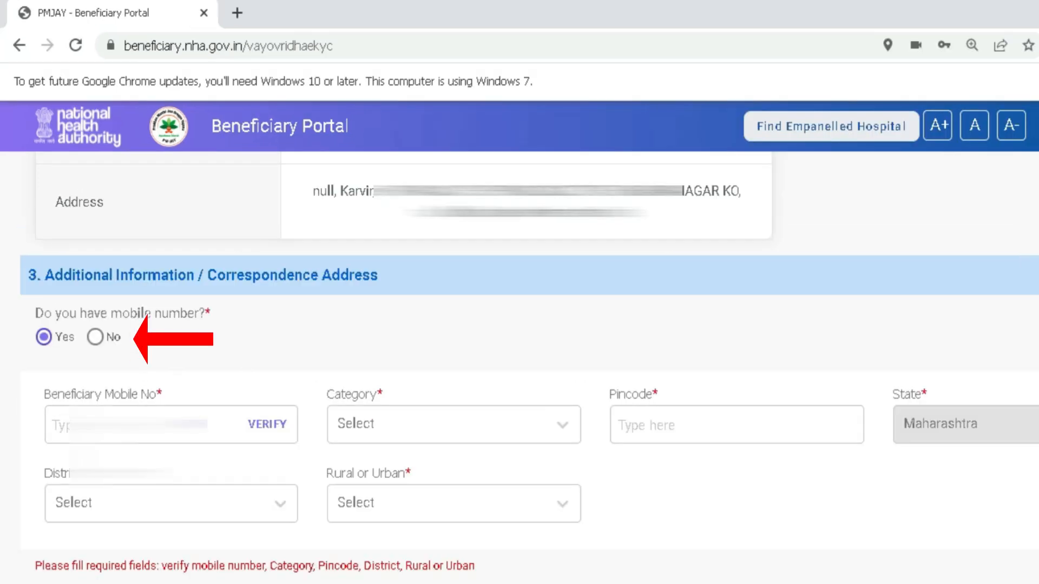
{"action": "left_click", "coordinate": [120, 375]}
{"action": "type", "text": "98"}
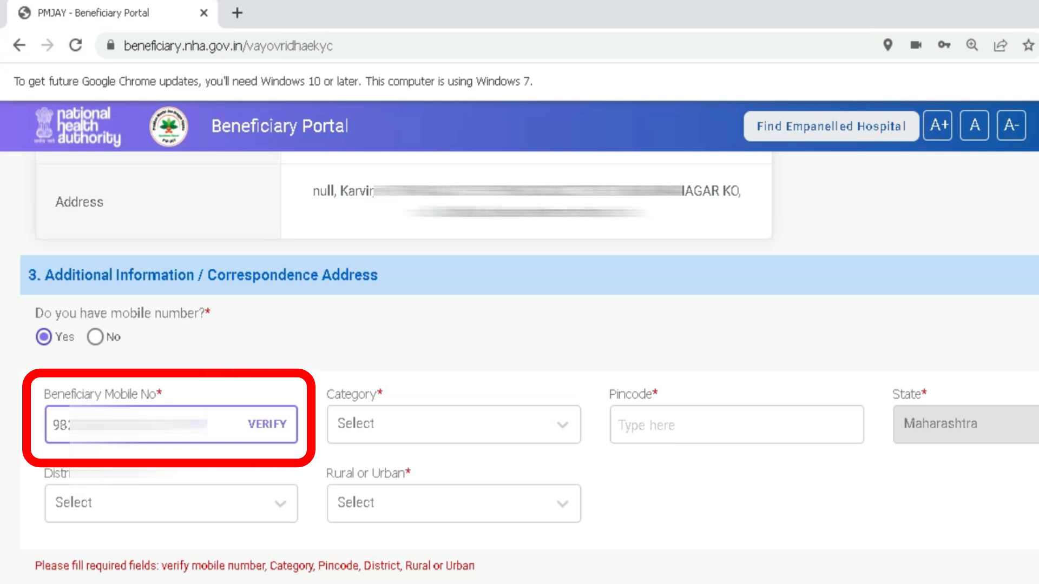
{"action": "left_click", "coordinate": [275, 426]}
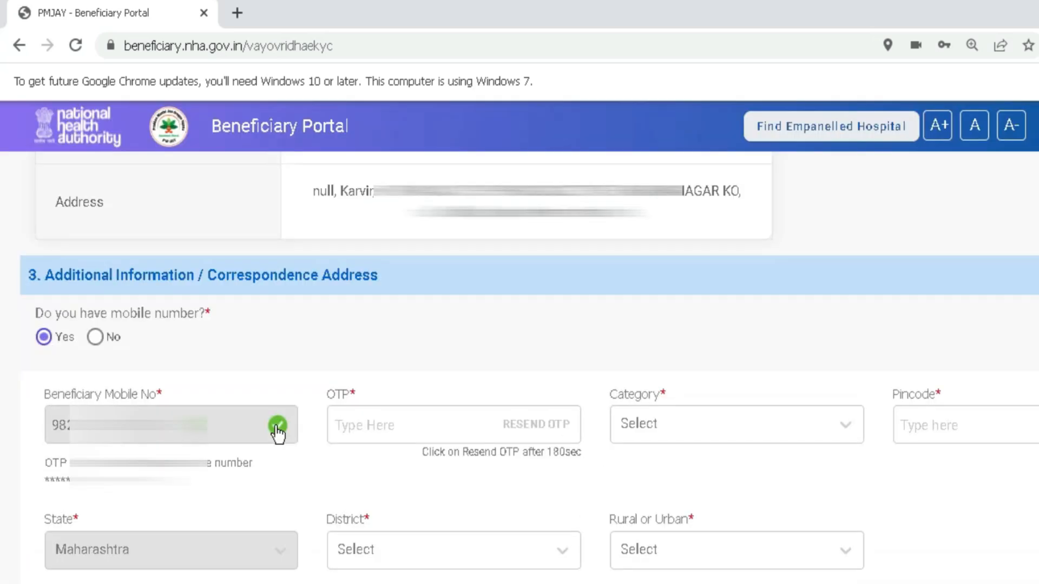
{"action": "left_click", "coordinate": [353, 426]}
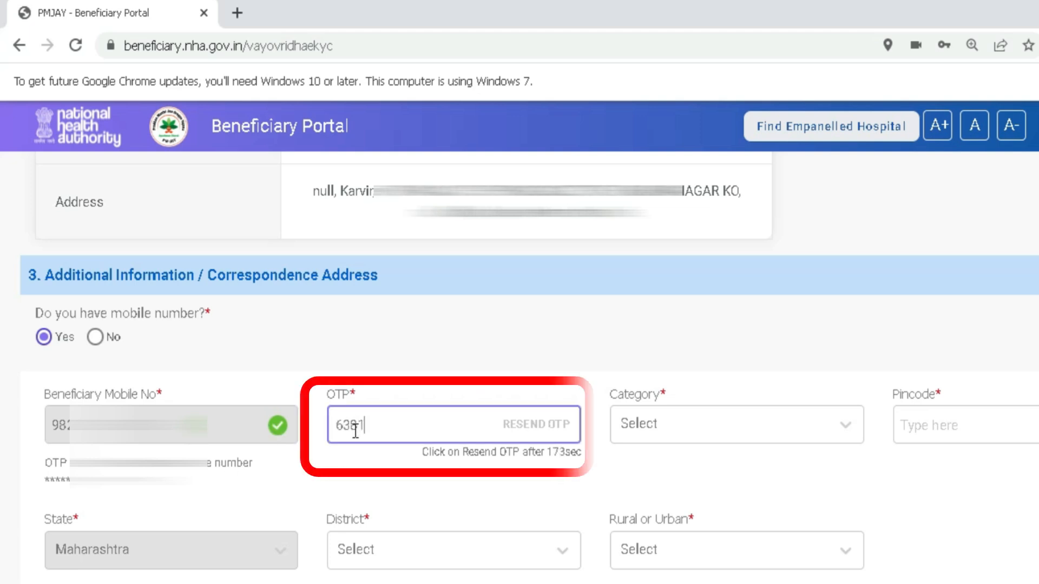
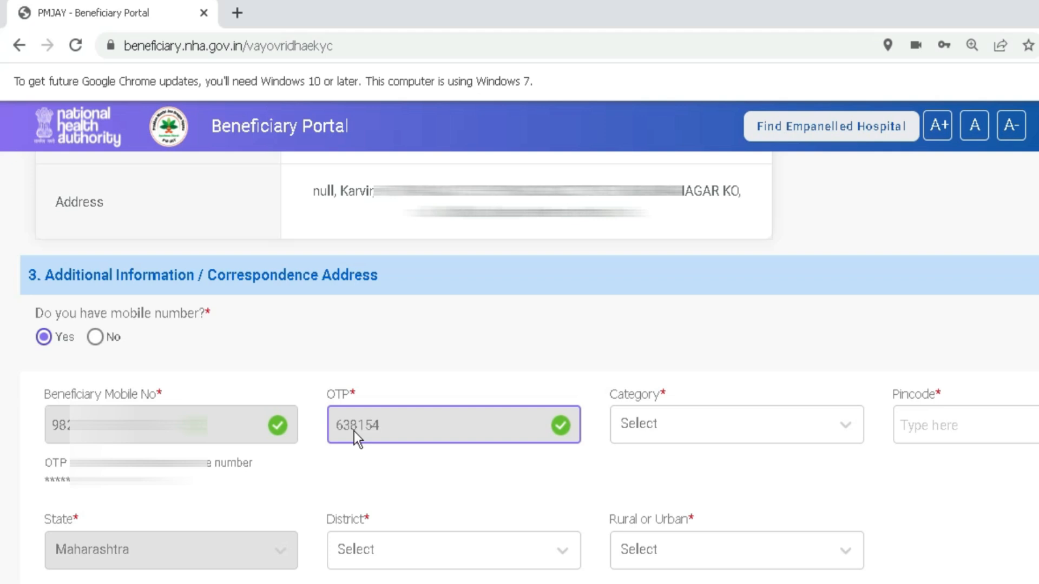
{"action": "left_click", "coordinate": [729, 431]}
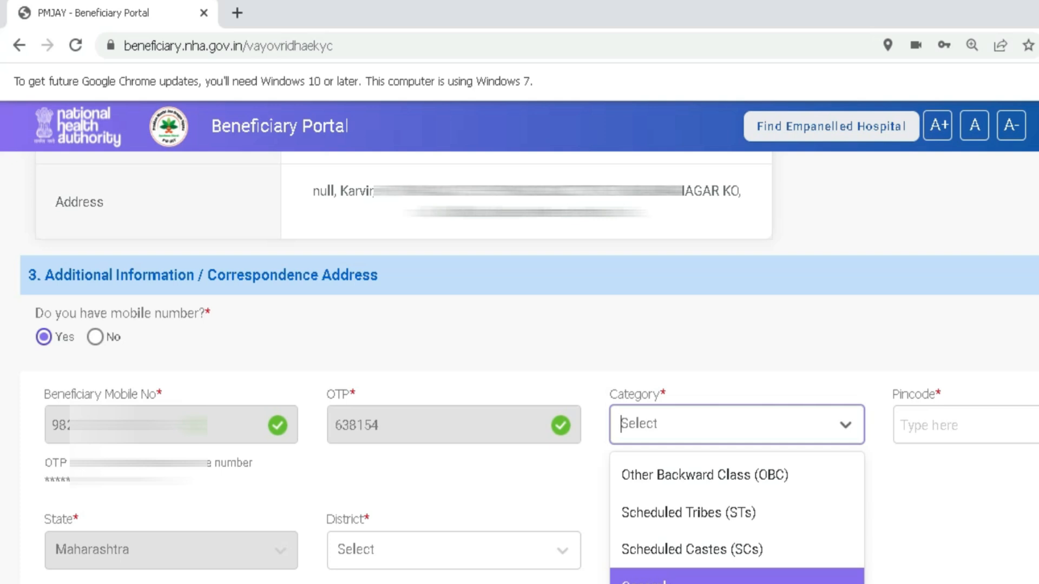
Step: Set Category to General, enter the pincode, and choose KOLHAPUR as district
{"action": "left_click", "coordinate": [736, 581]}
{"action": "left_click", "coordinate": [924, 425]}
{"action": "type", "text": "41600"}
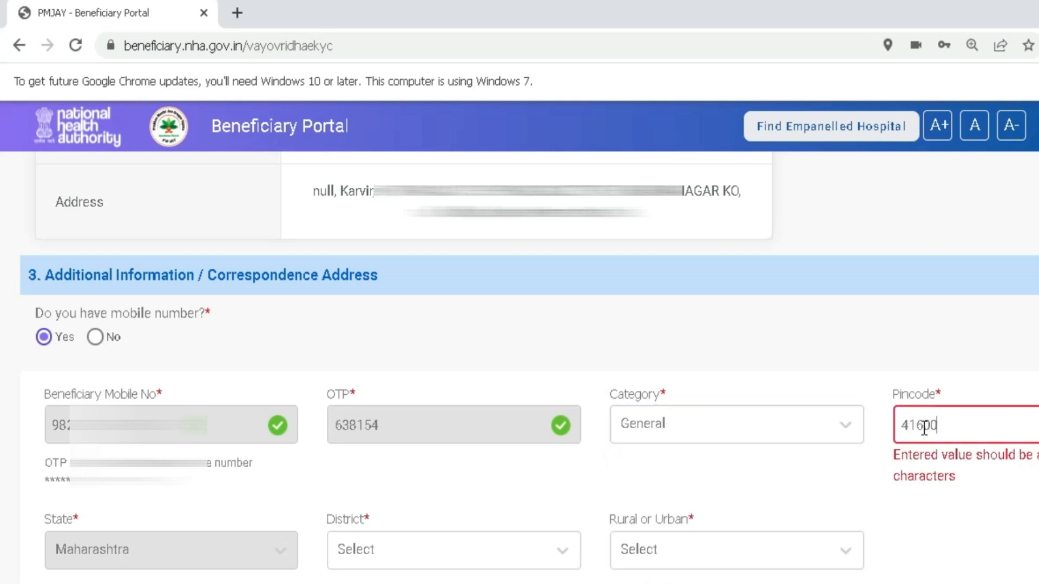
{"action": "type", "text": "4"}
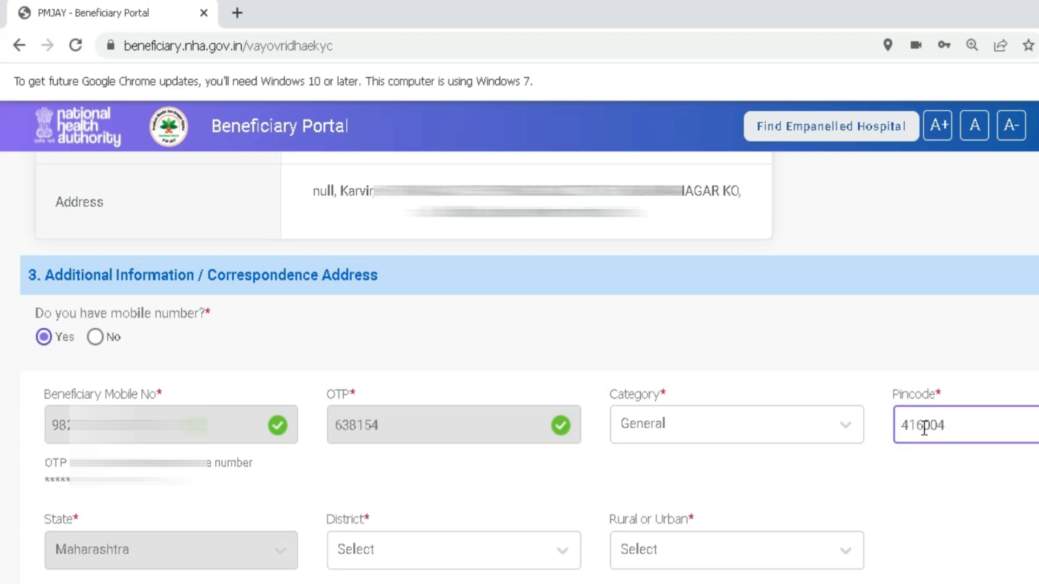
{"action": "left_click", "coordinate": [378, 550]}
{"action": "type", "text": "ko"}
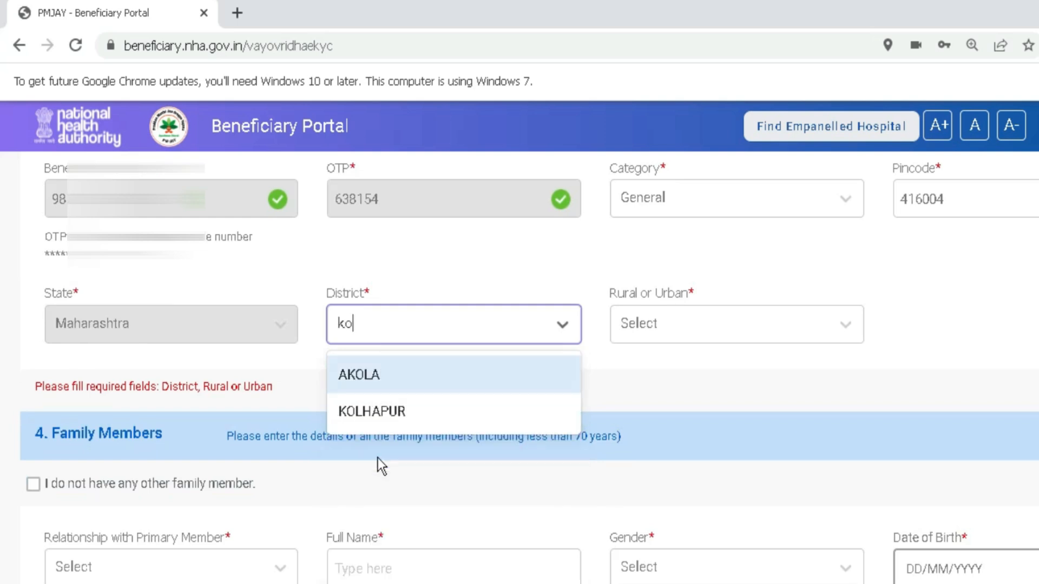
{"action": "left_click", "coordinate": [372, 411]}
Step: Mark the address Urban, with city Kolhapur and Area NOT AVAILABLE
{"action": "left_click", "coordinate": [680, 327]}
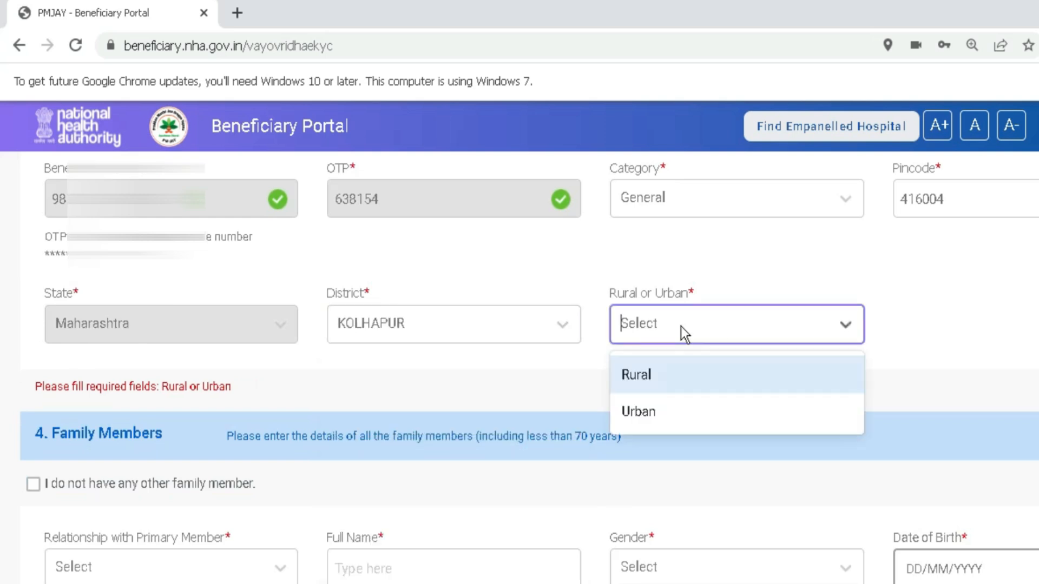
{"action": "left_click", "coordinate": [670, 417]}
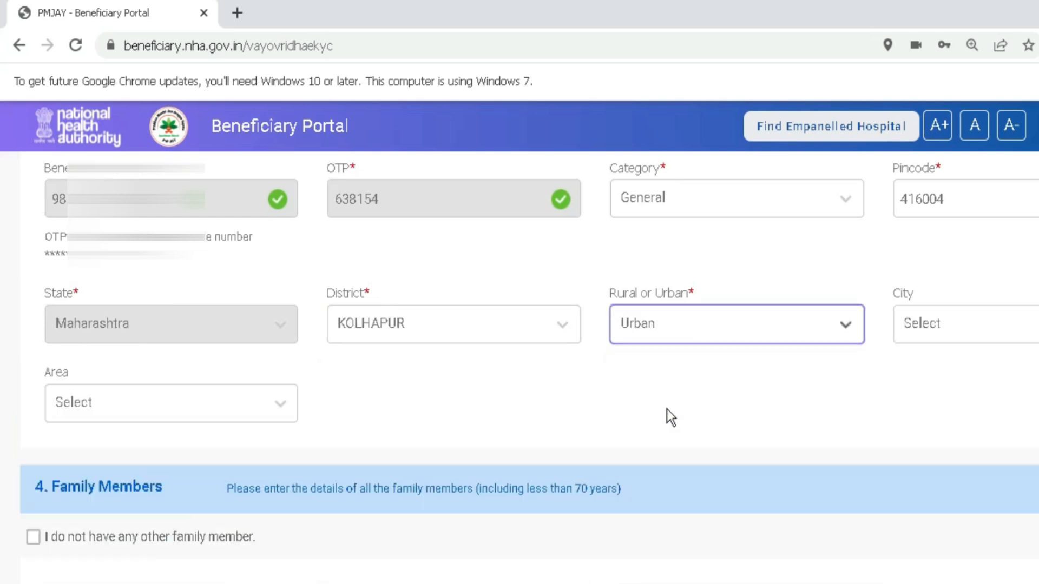
{"action": "left_click", "coordinate": [949, 329]}
{"action": "scroll", "coordinate": [951, 433], "scroll_direction": "down", "scroll_amount": 7}
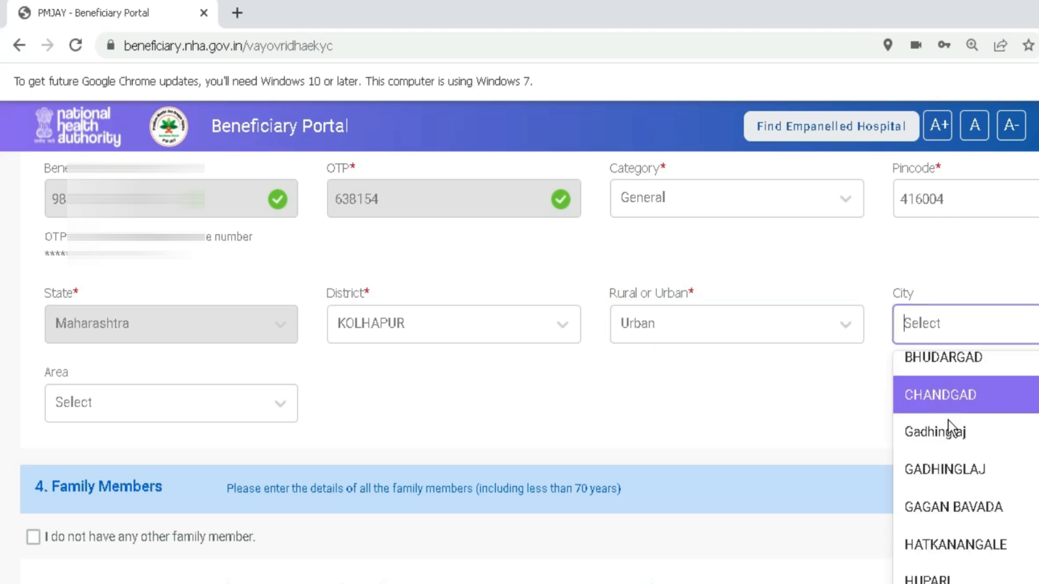
{"action": "scroll", "coordinate": [954, 451], "scroll_direction": "down", "scroll_amount": 2}
{"action": "left_click", "coordinate": [954, 451]}
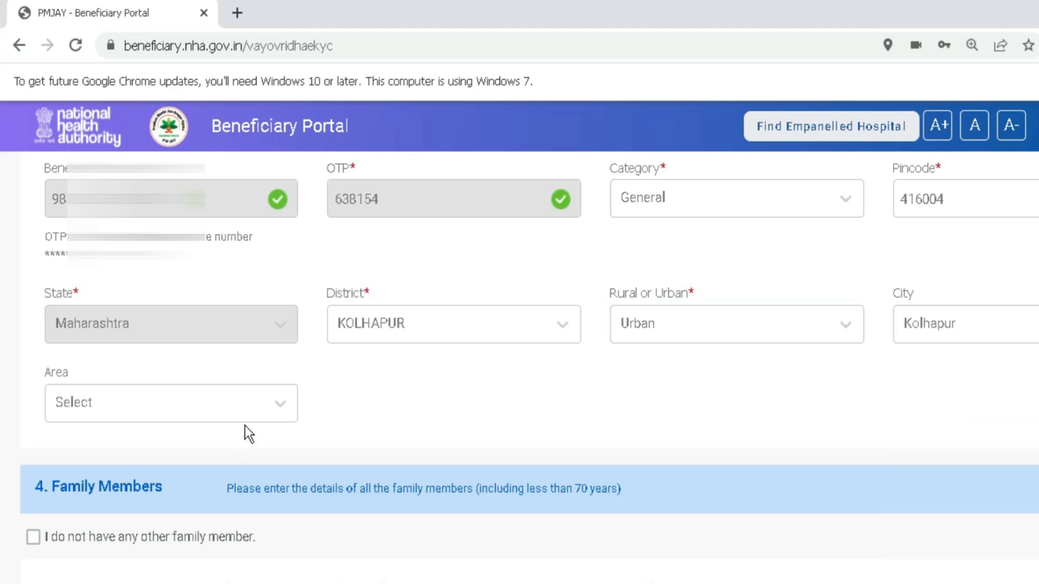
{"action": "left_click", "coordinate": [255, 405]}
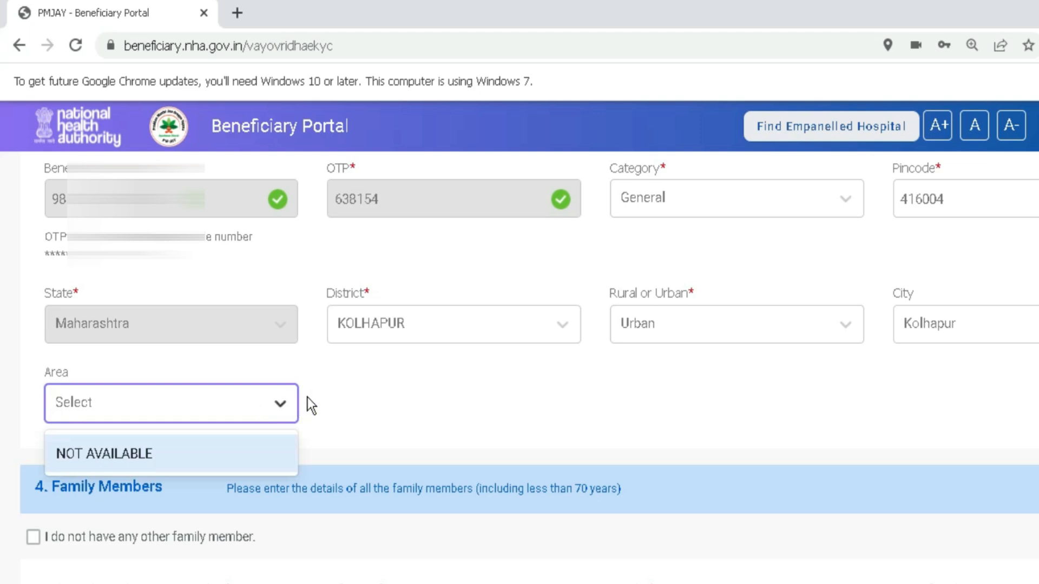
{"action": "left_click", "coordinate": [310, 401]}
{"action": "left_click", "coordinate": [273, 402]}
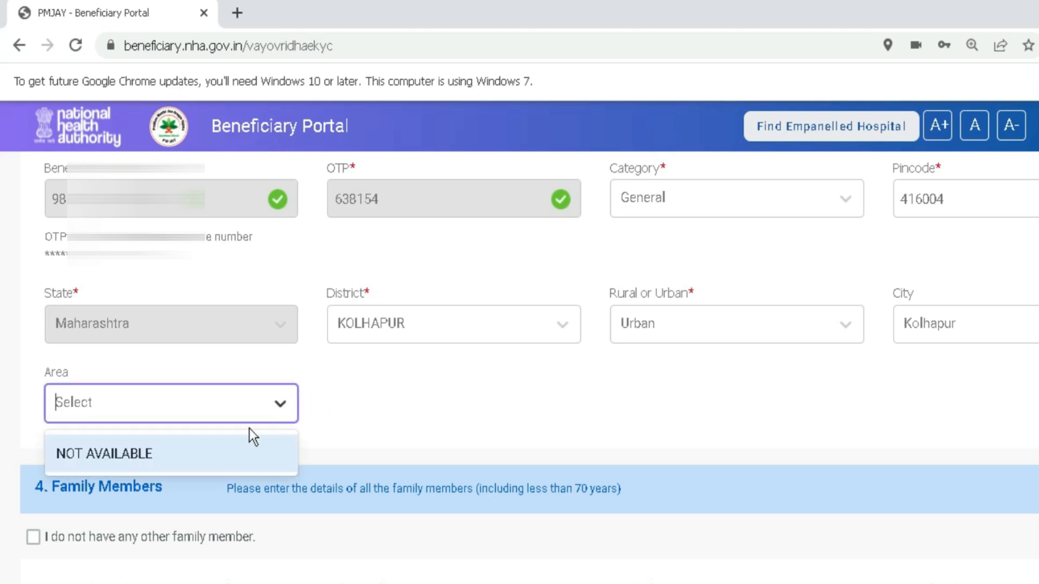
{"action": "left_click", "coordinate": [216, 460]}
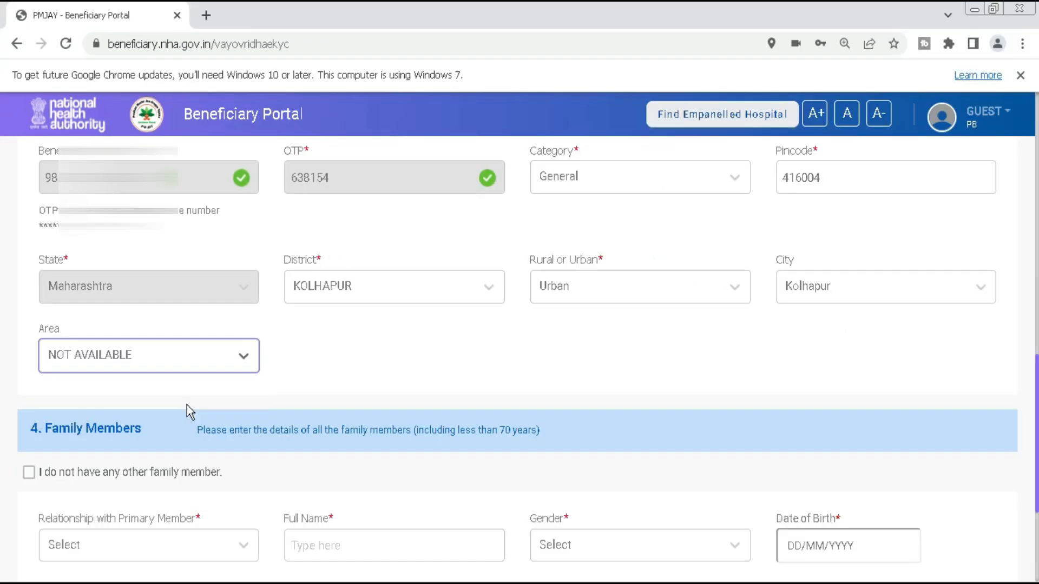
Step: Scroll down past the completed address to the empty Family Members section
{"action": "scroll", "coordinate": [697, 385], "scroll_direction": "up", "scroll_amount": 1}
{"action": "scroll", "coordinate": [698, 381], "scroll_direction": "down", "scroll_amount": 4}
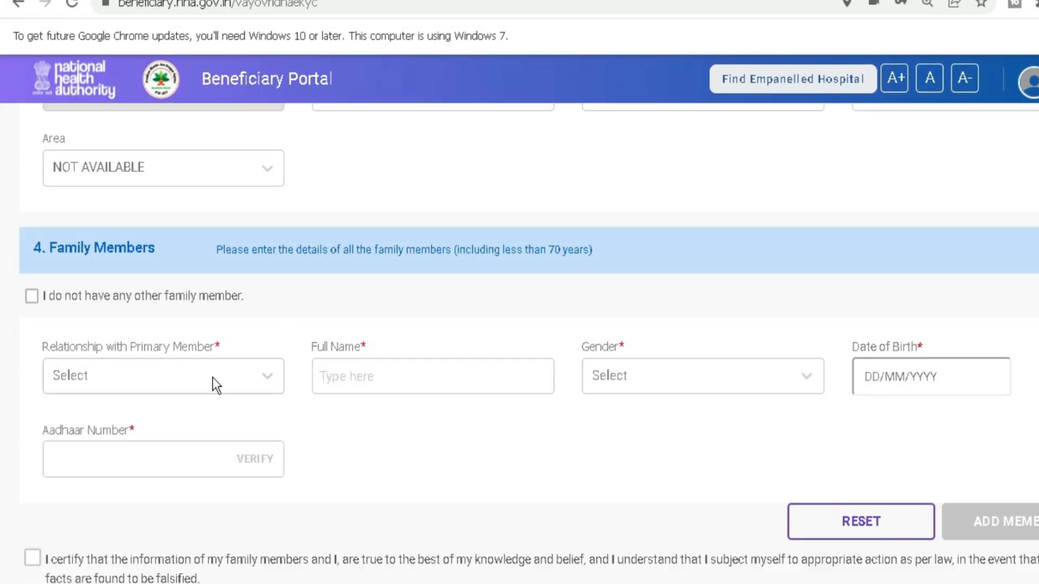
Step: Set the relationship to WIFE and enter the wife's full name and date of birth
{"action": "left_click", "coordinate": [213, 378]}
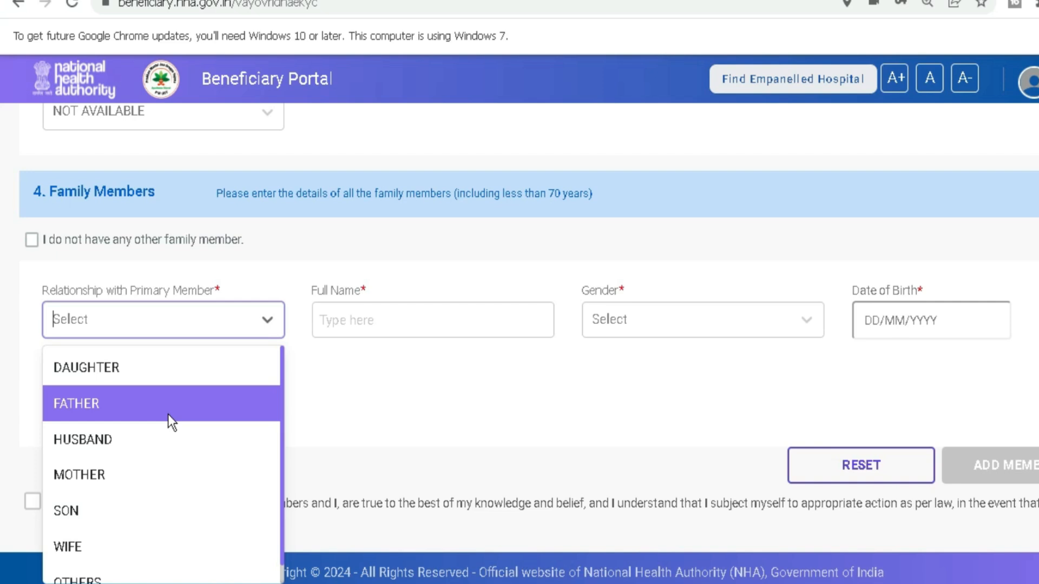
{"action": "left_click", "coordinate": [124, 548]}
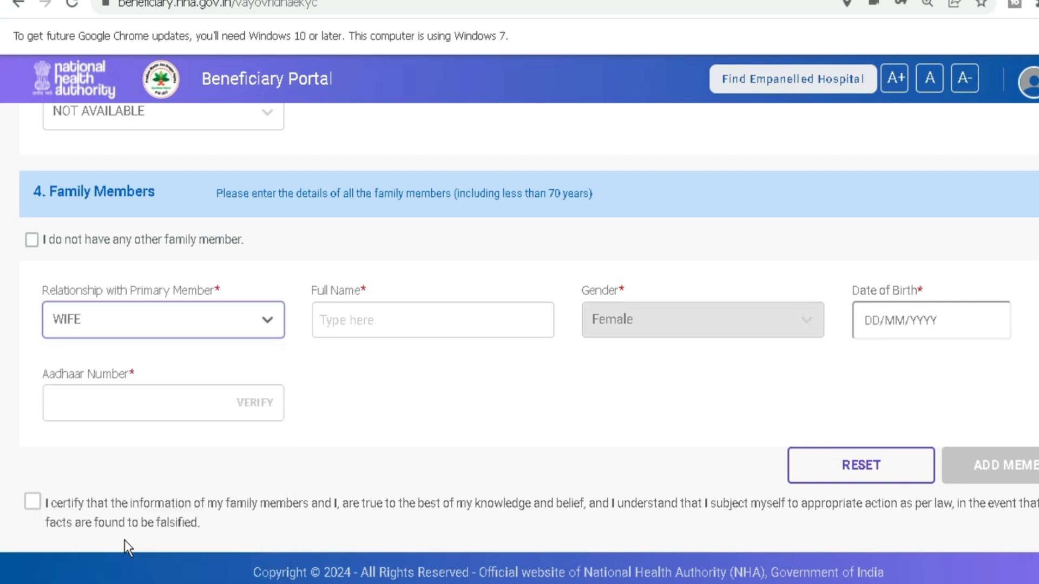
{"action": "key", "text": "Tab"}
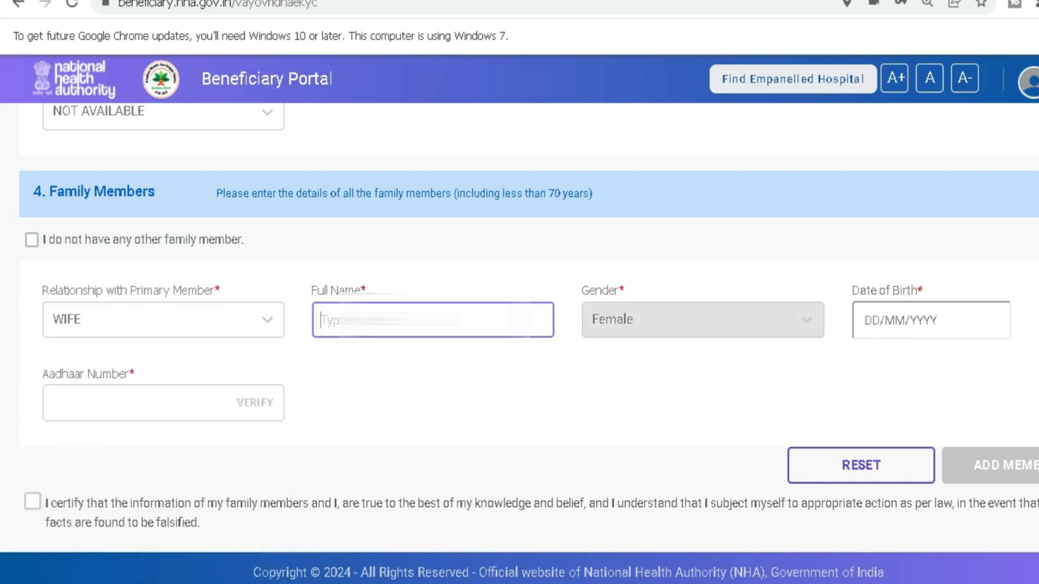
{"action": "type", "text": "URI"}
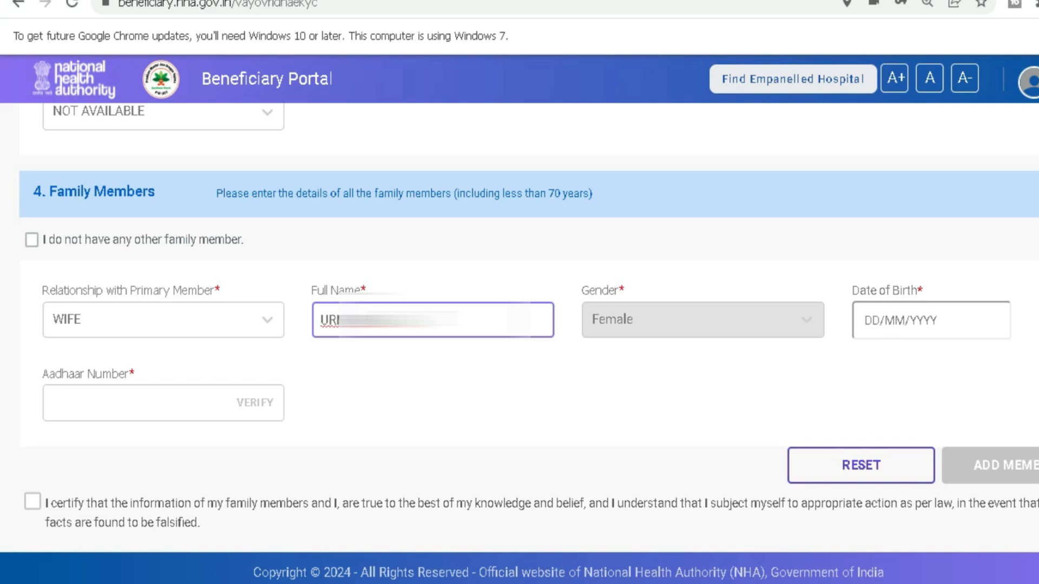
{"action": "left_click", "coordinate": [931, 320]}
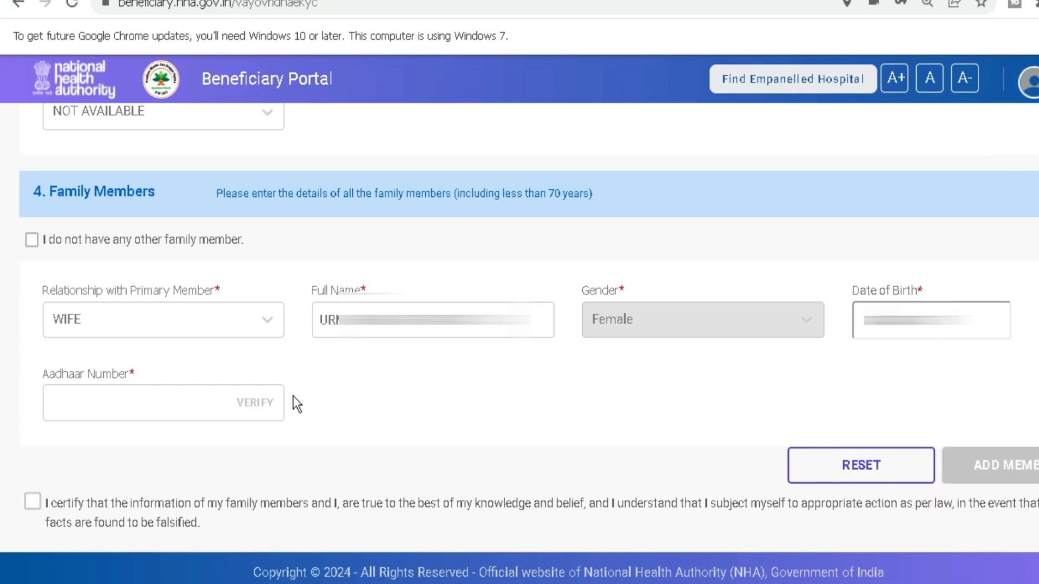
Step: Enter and verify the wife's Aadhaar number, then add her as a family member
{"action": "left_click", "coordinate": [135, 410]}
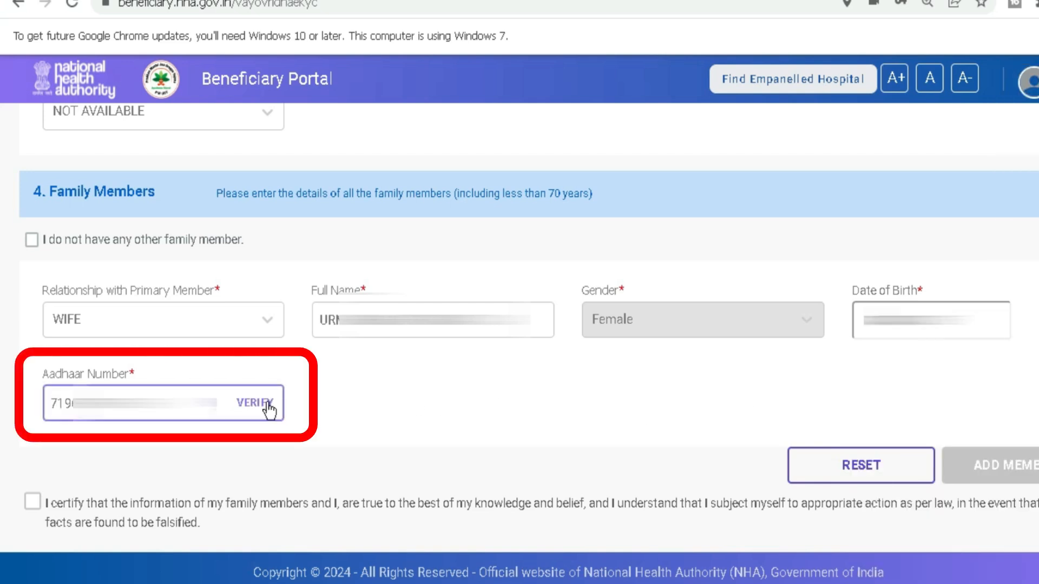
{"action": "left_click", "coordinate": [267, 403]}
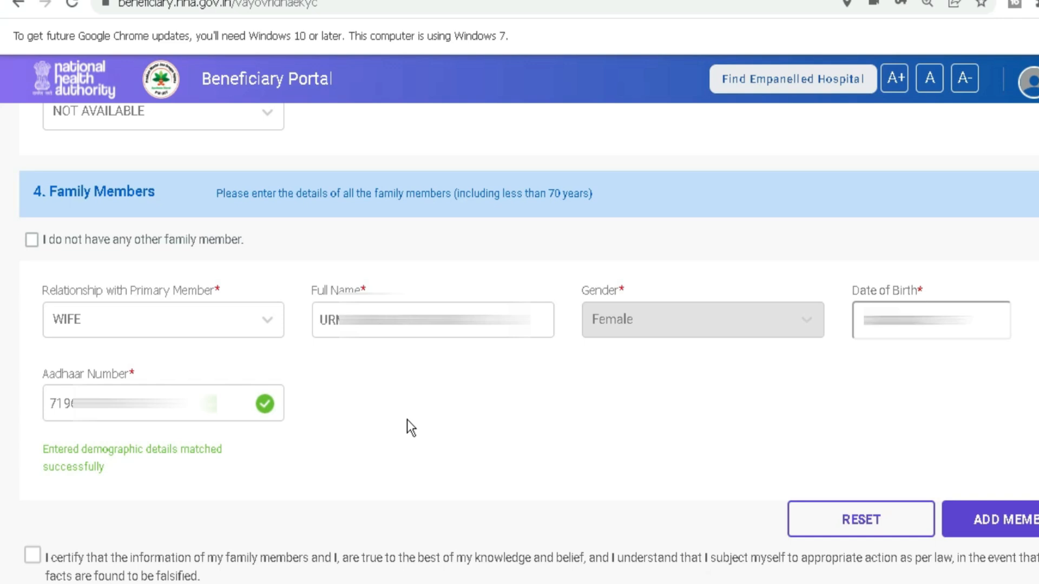
{"action": "scroll", "coordinate": [407, 420], "scroll_direction": "down", "scroll_amount": 1}
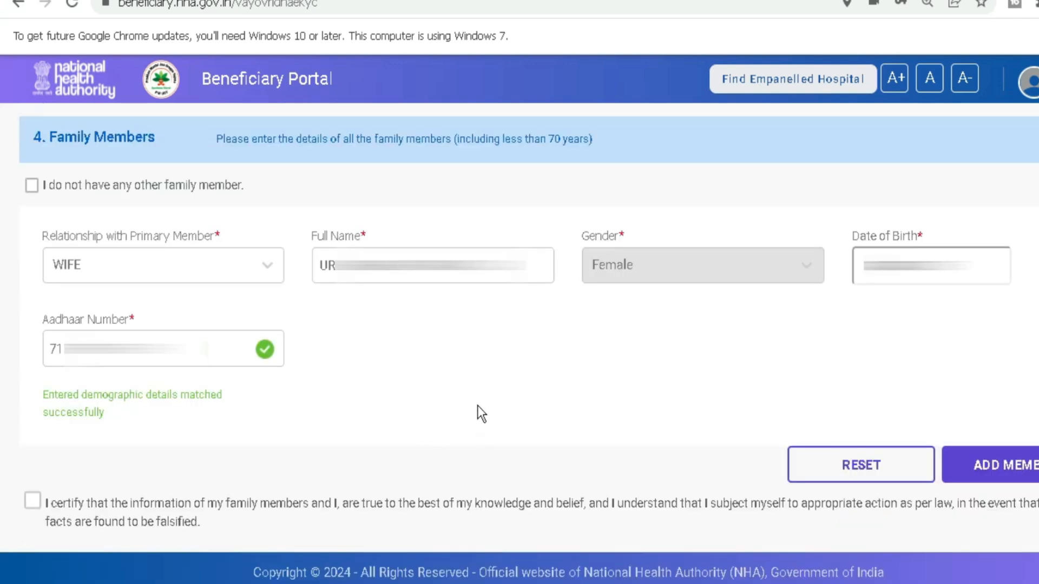
{"action": "scroll", "coordinate": [475, 394], "scroll_direction": "up", "scroll_amount": 1}
{"action": "scroll", "coordinate": [475, 394], "scroll_direction": "down", "scroll_amount": 1}
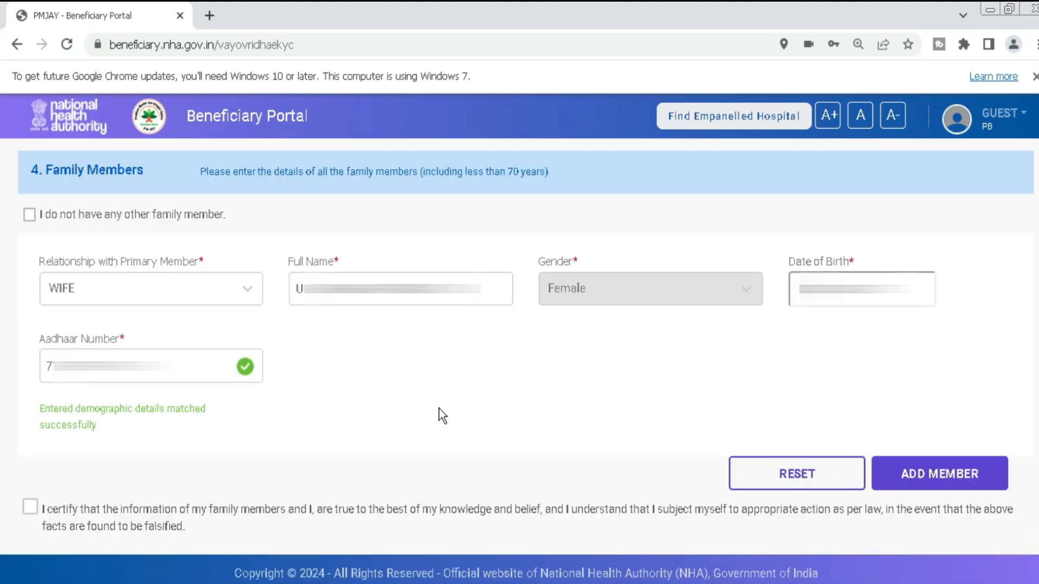
{"action": "left_click", "coordinate": [938, 479]}
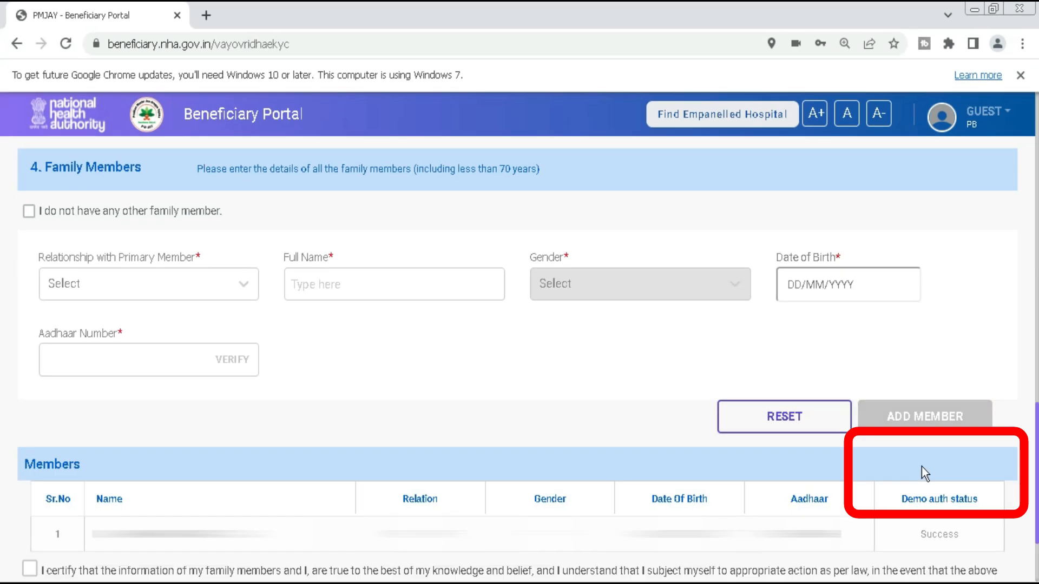
Step: Certify the four members' information is true and submit the enrollment
{"action": "scroll", "coordinate": [923, 473], "scroll_direction": "down", "scroll_amount": 5}
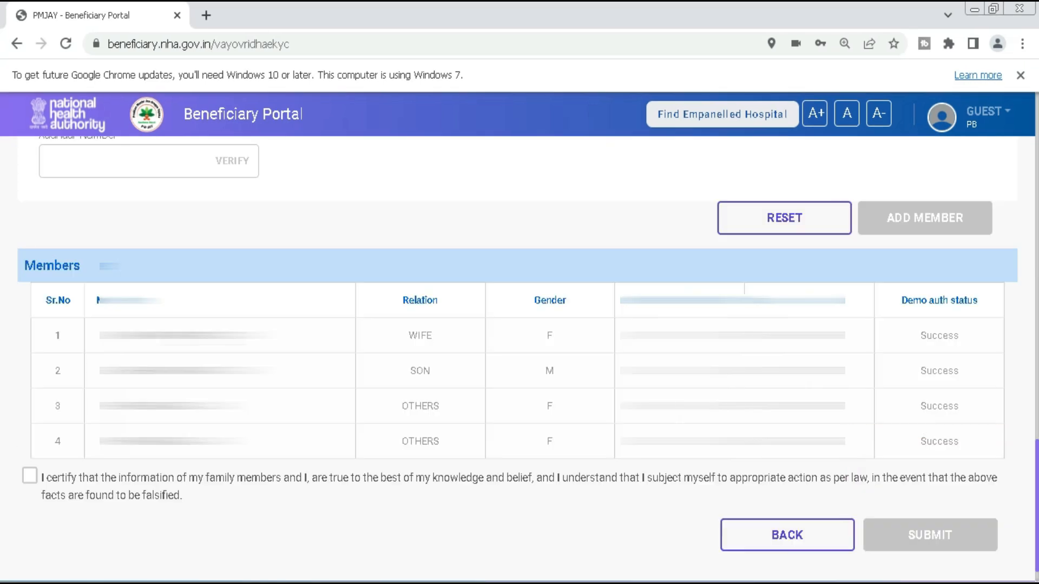
{"action": "scroll", "coordinate": [519, 347], "scroll_direction": "down", "scroll_amount": 1}
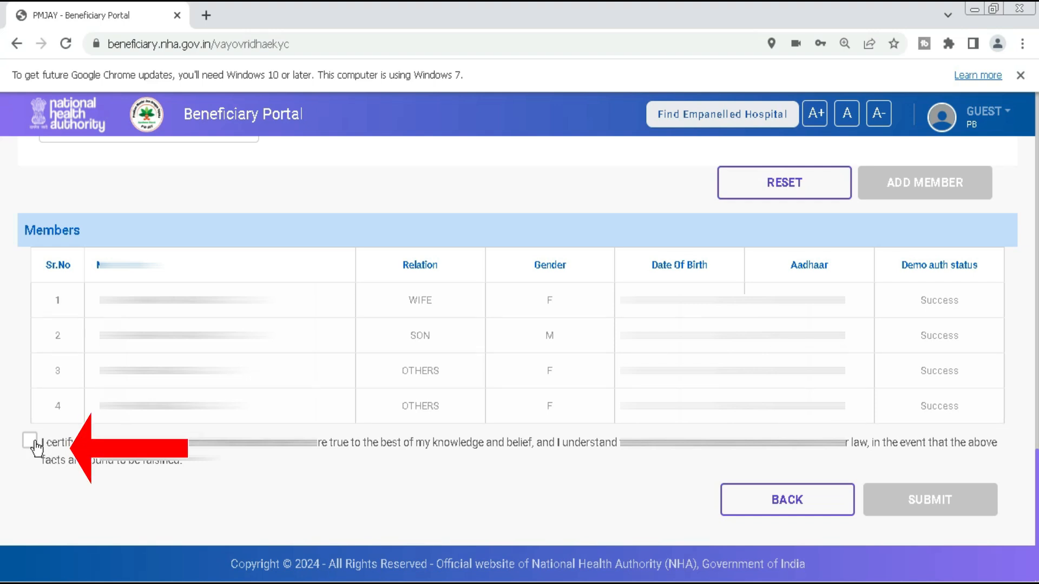
{"action": "left_click", "coordinate": [61, 438]}
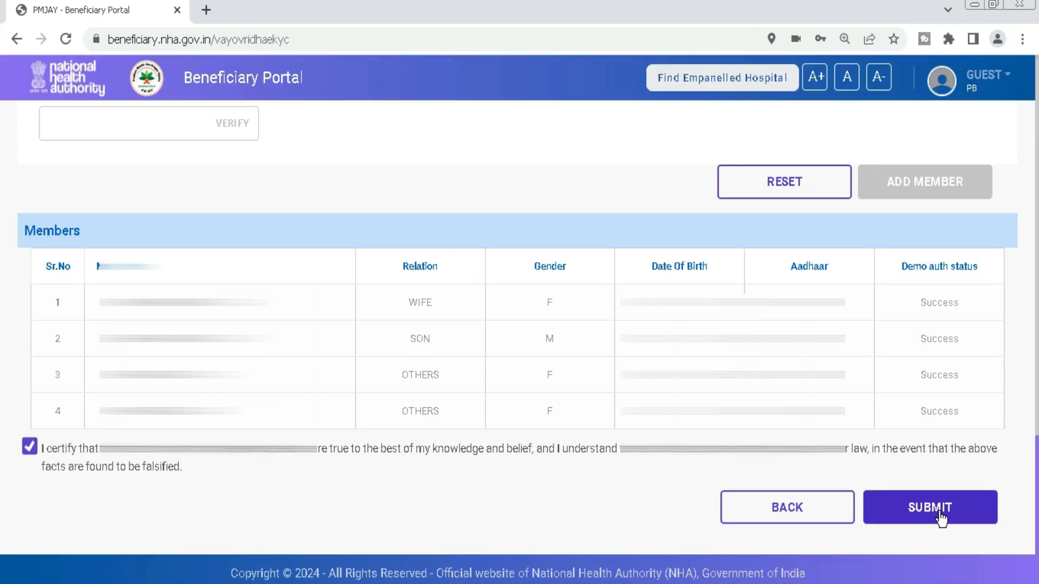
{"action": "left_click", "coordinate": [942, 518]}
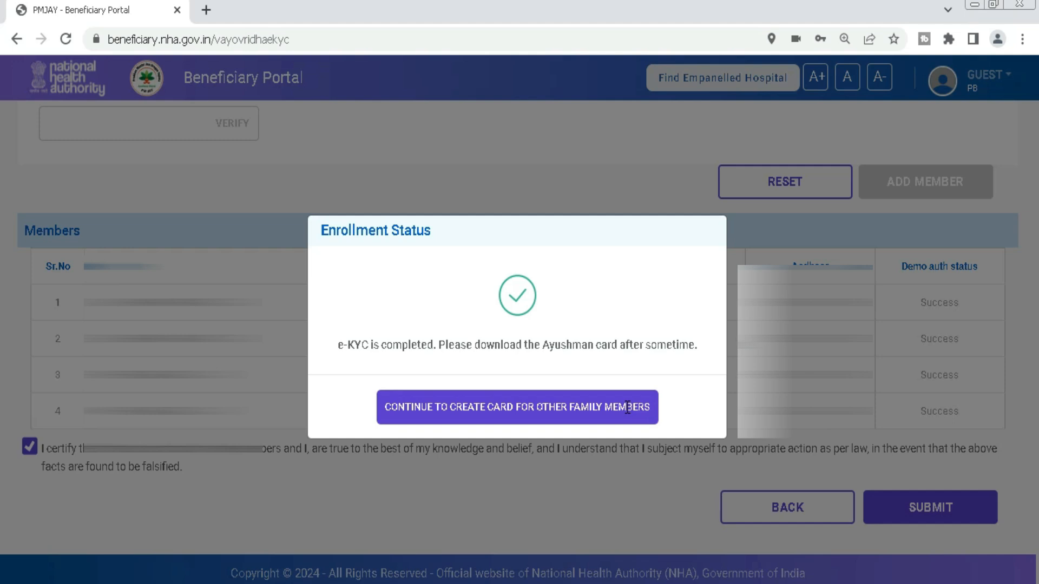
Step: Continue to card creation and search the family's records by Aadhaar number and captcha
{"action": "left_click", "coordinate": [577, 408]}
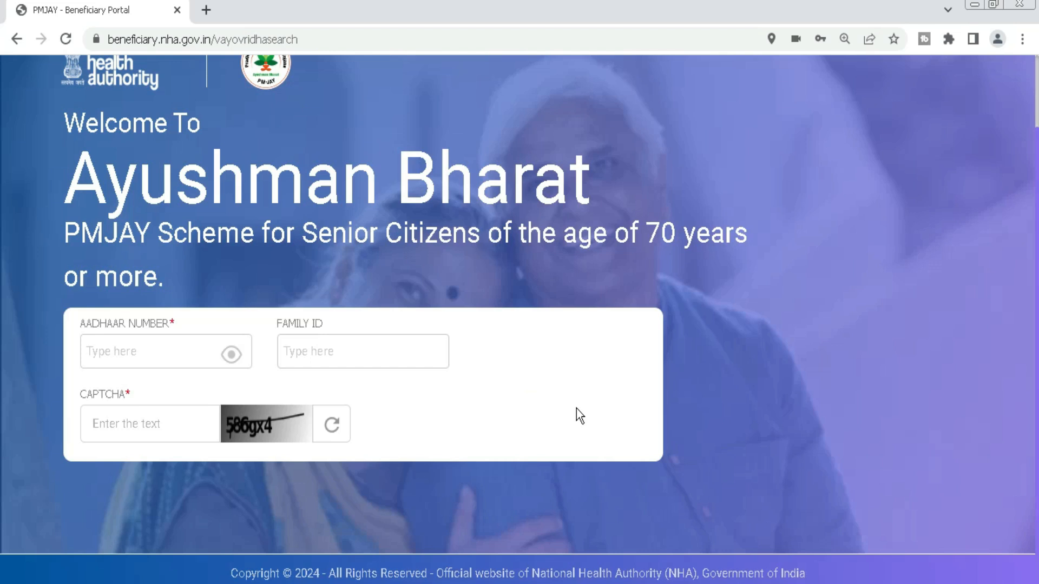
{"action": "left_click", "coordinate": [174, 352]}
{"action": "type", "text": "••••••••••••"}
{"action": "left_click", "coordinate": [121, 424]}
{"action": "type", "text": "586gx4"}
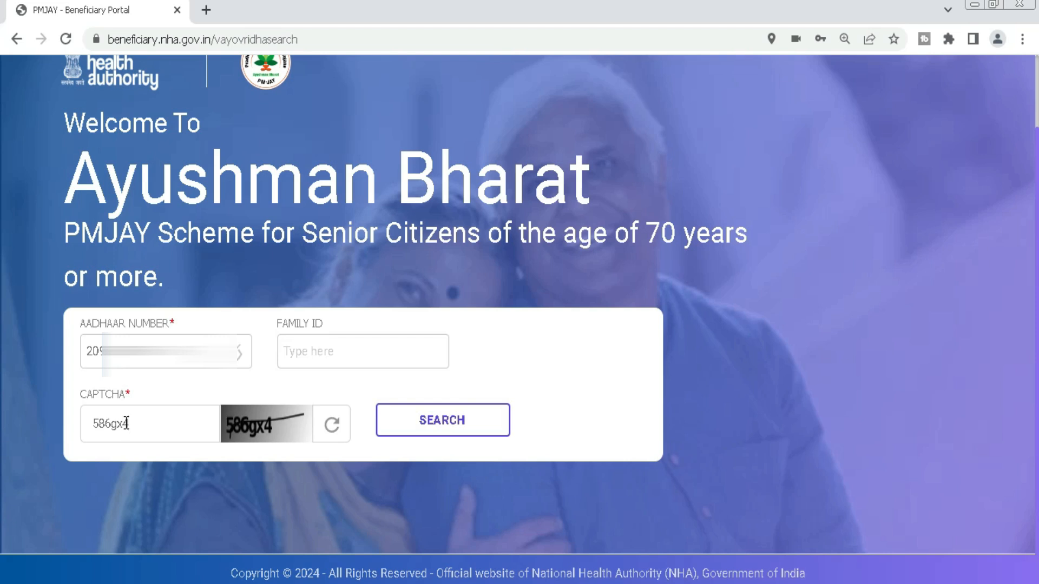
{"action": "left_click", "coordinate": [472, 428]}
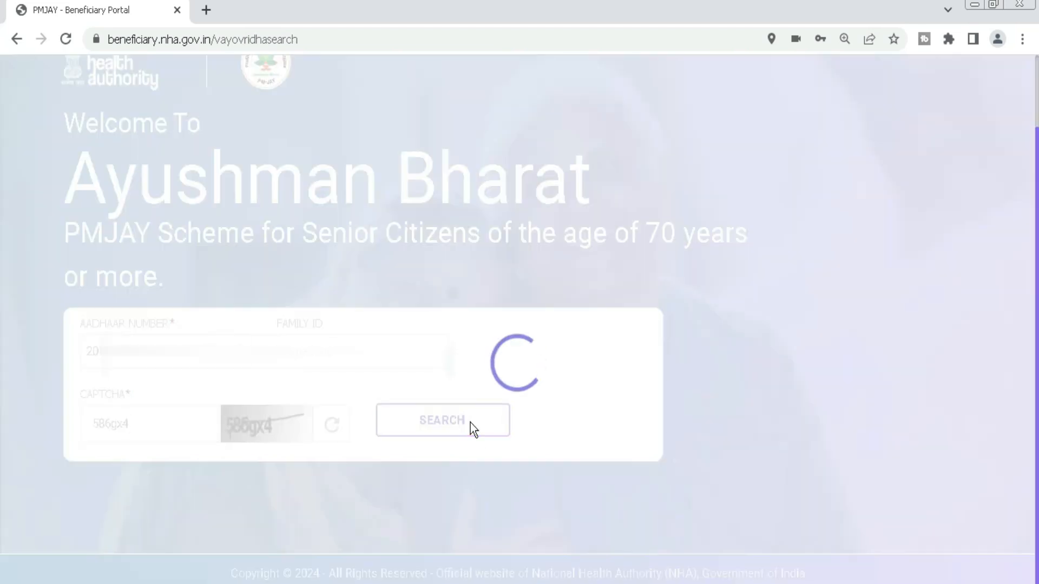
{"action": "scroll", "coordinate": [469, 427], "scroll_direction": "down", "scroll_amount": 2}
{"action": "scroll", "coordinate": [469, 423], "scroll_direction": "down", "scroll_amount": 2}
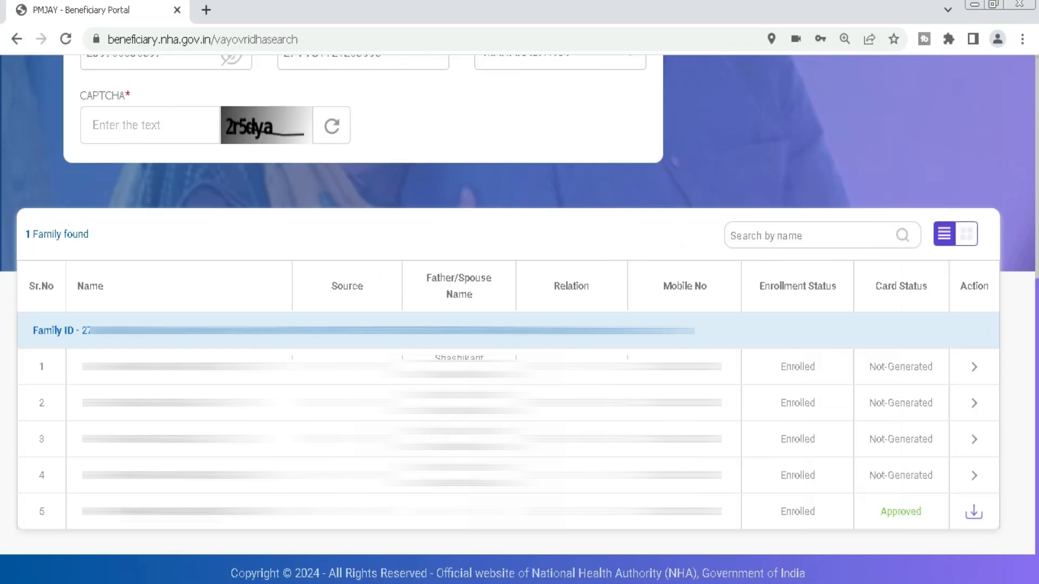
Step: Download member 5's approved Ayushman card and save the PDF to Downloads
{"action": "left_click", "coordinate": [974, 516]}
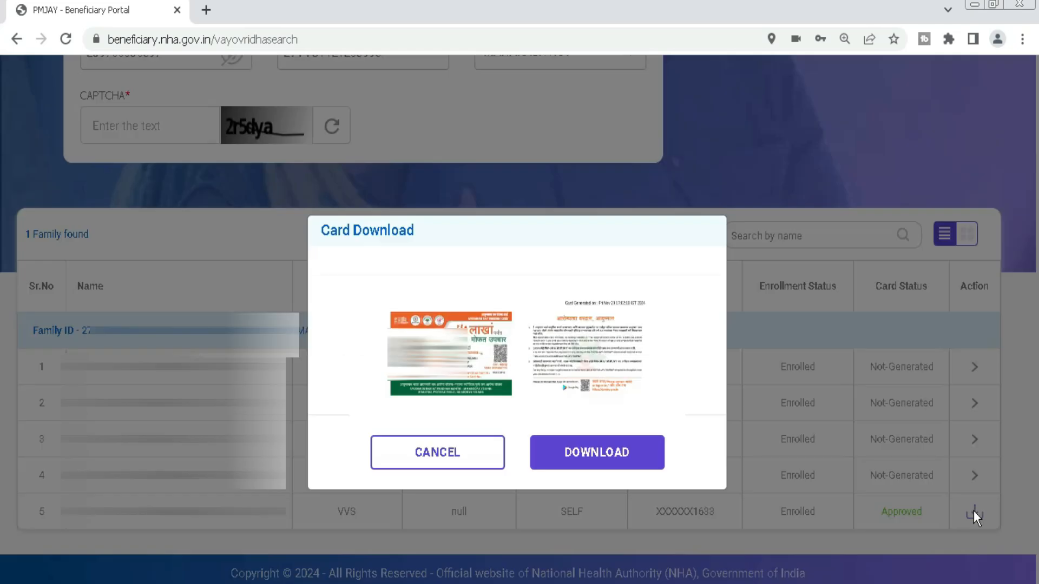
{"action": "left_click", "coordinate": [606, 448]}
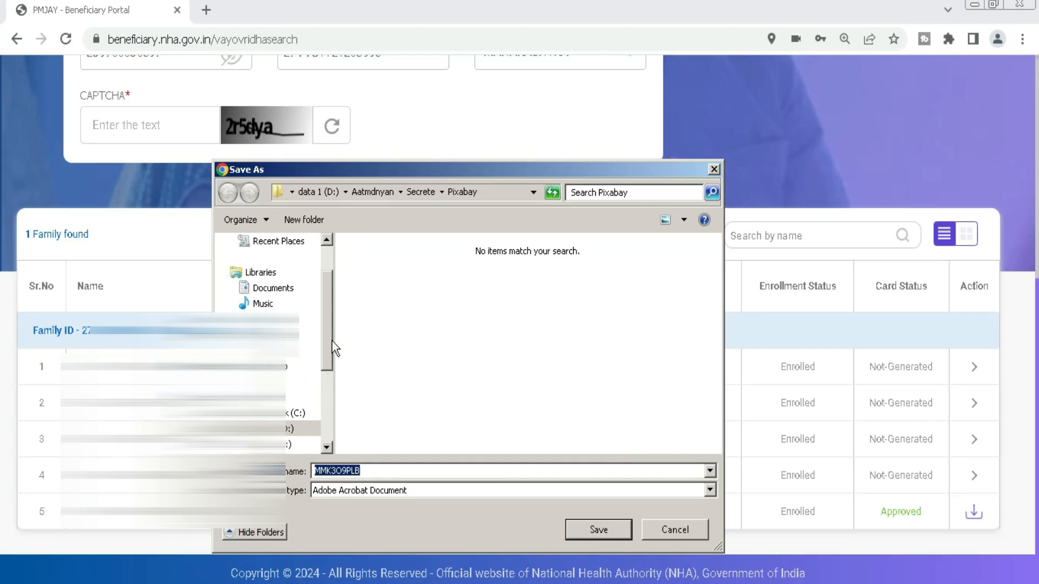
{"action": "left_click_drag", "start_coordinate": [328, 341], "coordinate": [328, 317]}
{"action": "left_click", "coordinate": [273, 280]}
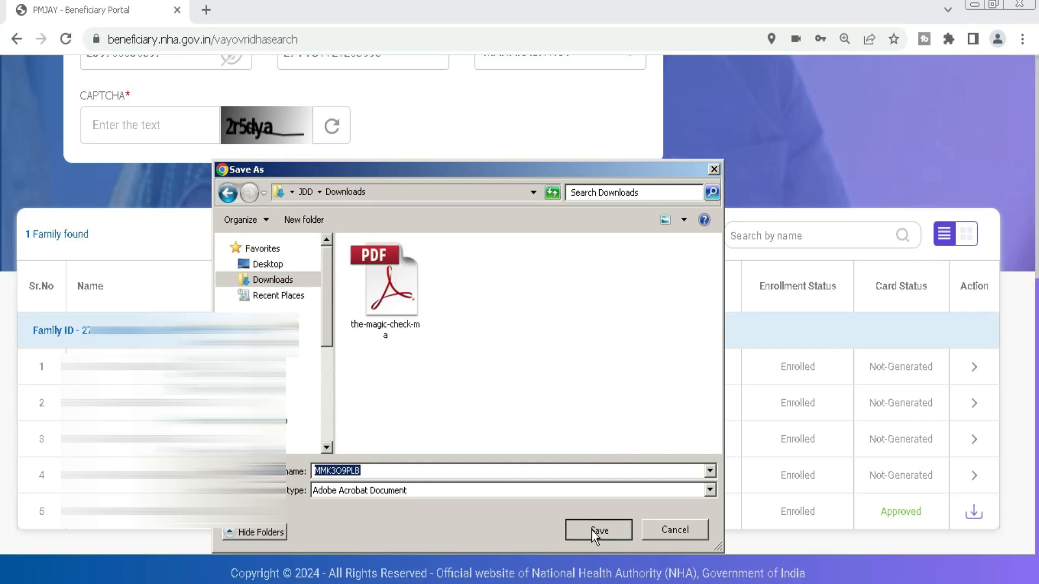
{"action": "left_click", "coordinate": [594, 531]}
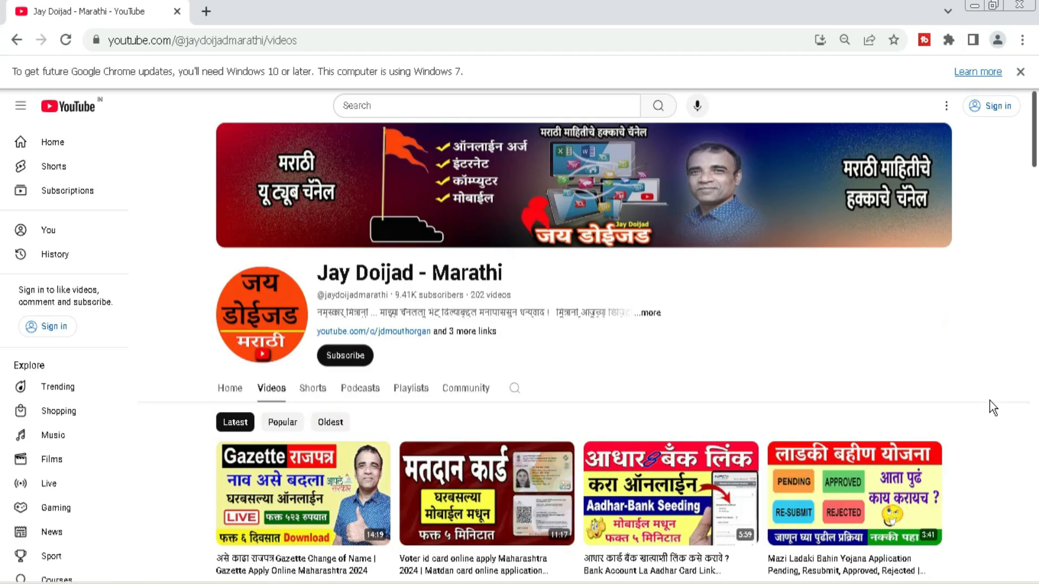
Step: Scroll down to view the opened Ayushman card PDF
{"action": "scroll", "coordinate": [989, 401], "scroll_direction": "down", "scroll_amount": 5}
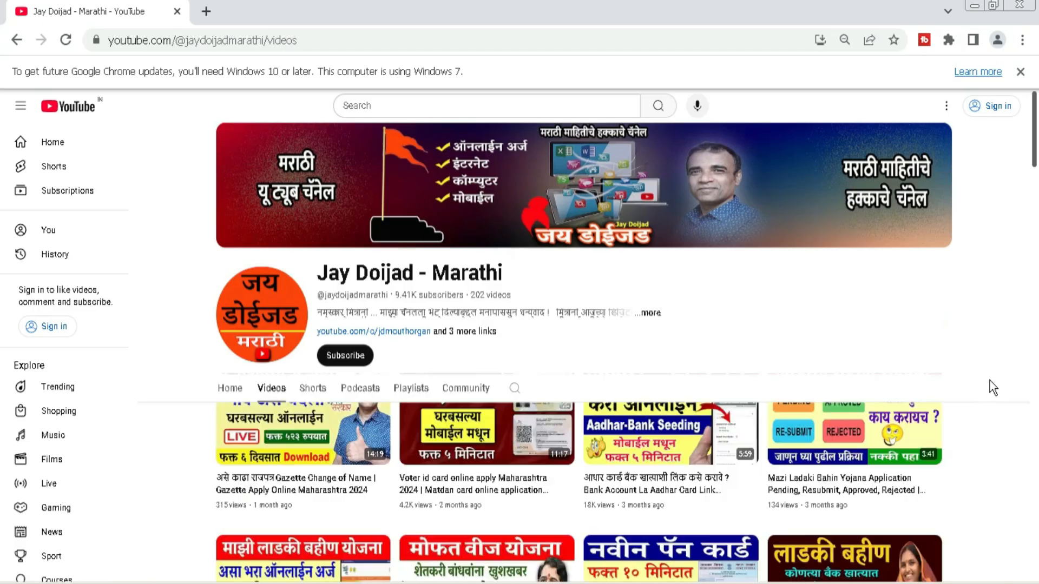
{"action": "scroll", "coordinate": [989, 381], "scroll_direction": "down", "scroll_amount": 13}
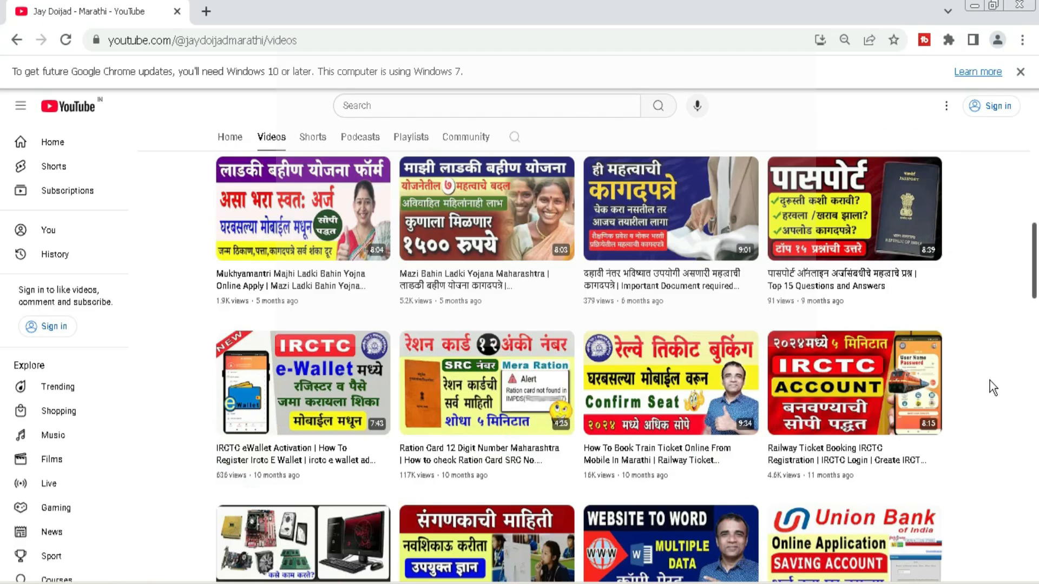
{"action": "scroll", "coordinate": [990, 381], "scroll_direction": "down", "scroll_amount": 3}
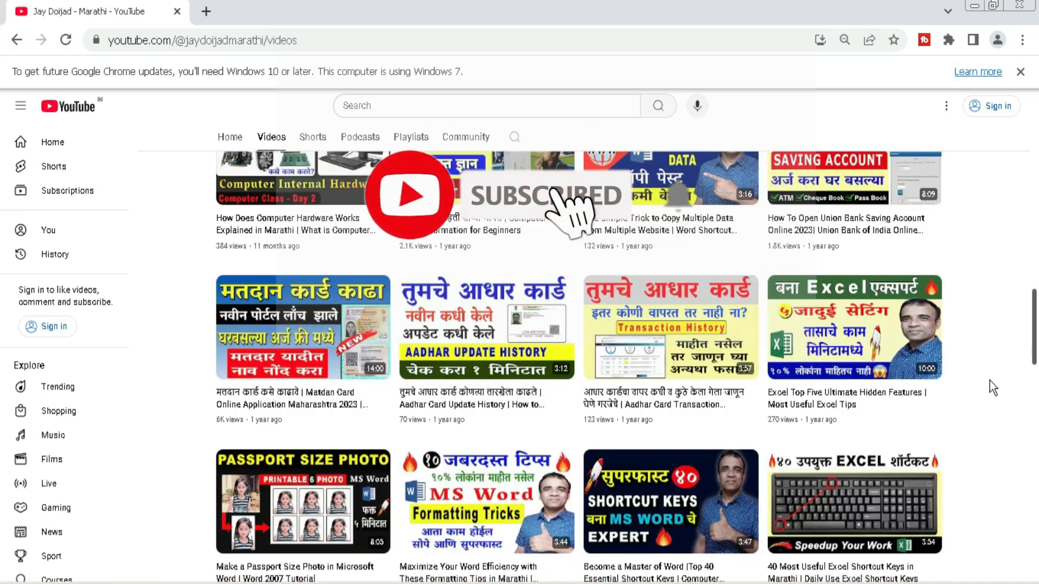
{"action": "scroll", "coordinate": [989, 381], "scroll_direction": "up", "scroll_amount": 3}
{"action": "scroll", "coordinate": [989, 381], "scroll_direction": "up", "scroll_amount": 15}
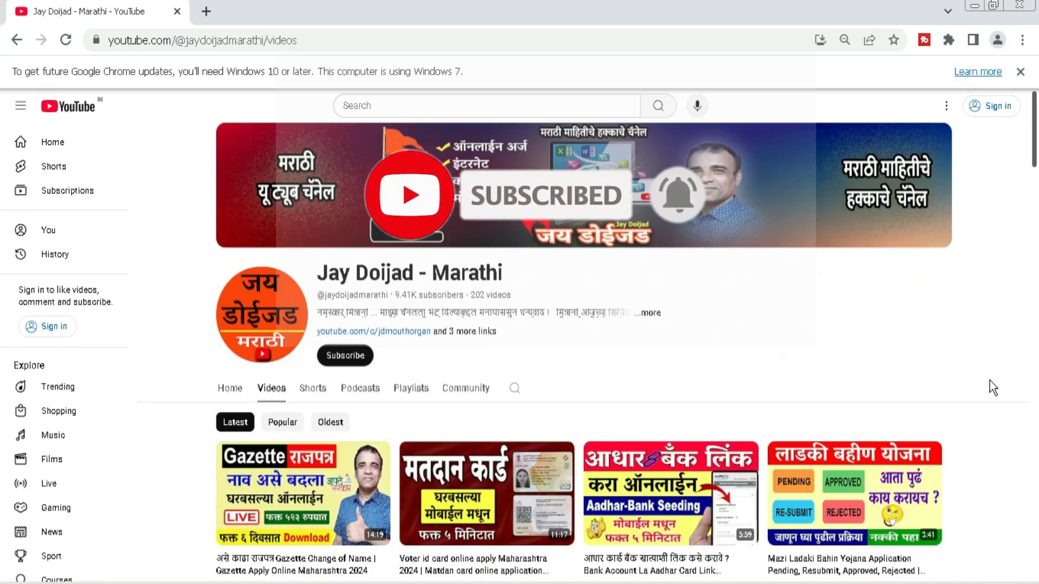